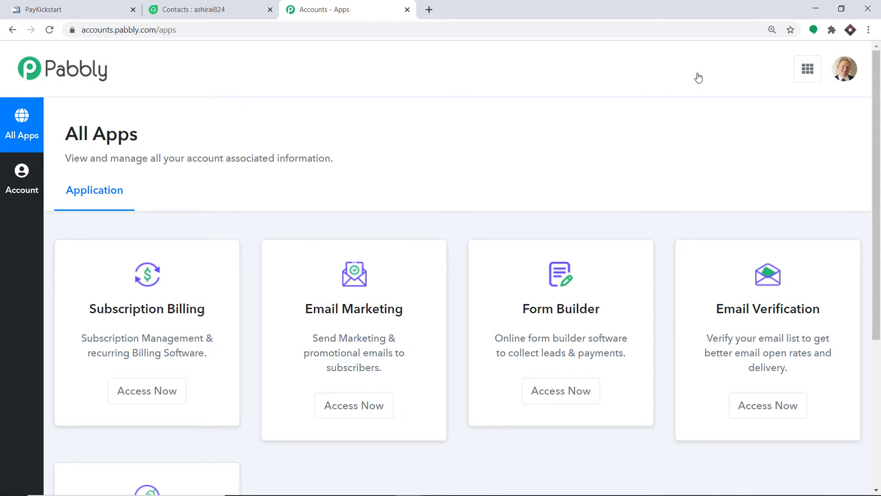
Step: Scroll down the All Apps list until the Connect card with Access Now appears
scroll(602, 83, down, 5)
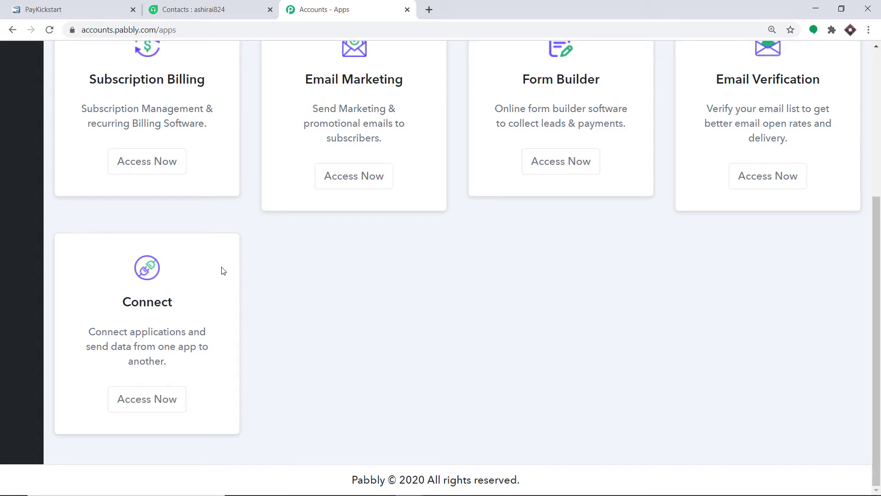
Step: From the Connect app, create a new workflow named 'PayKickstart To Freshdesk'
click(134, 400)
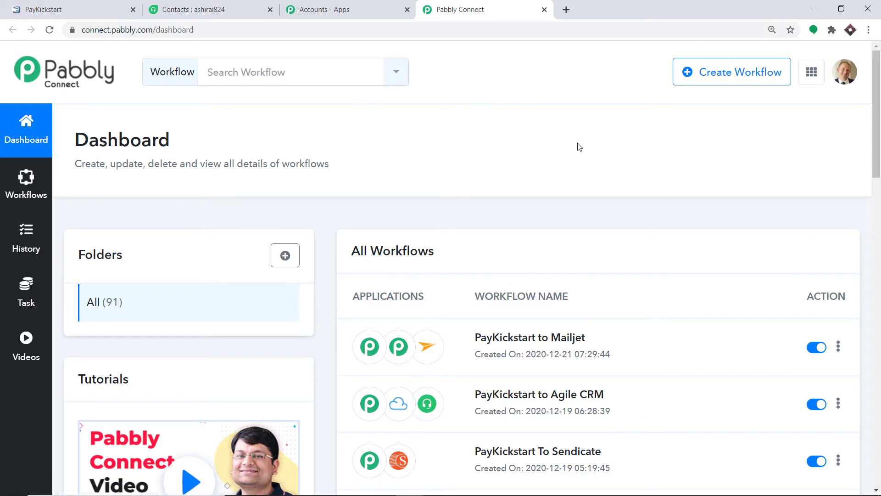
click(726, 78)
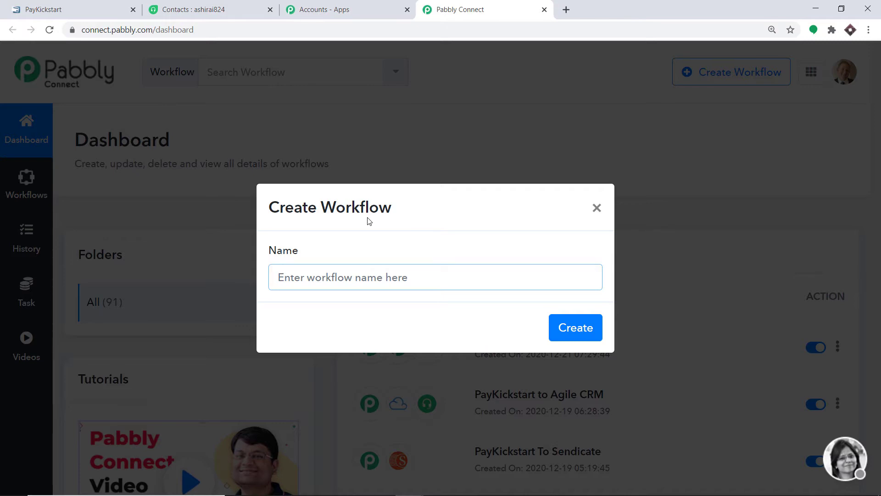
text(PayK)
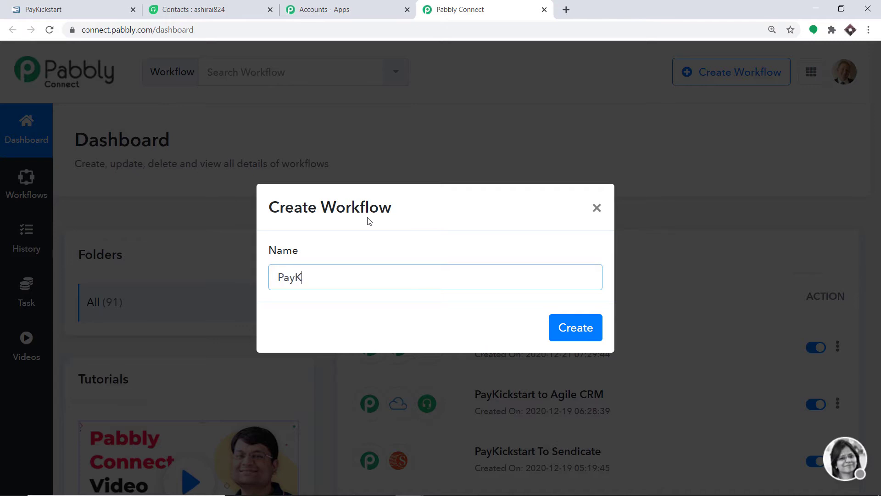
text(ickstart To)
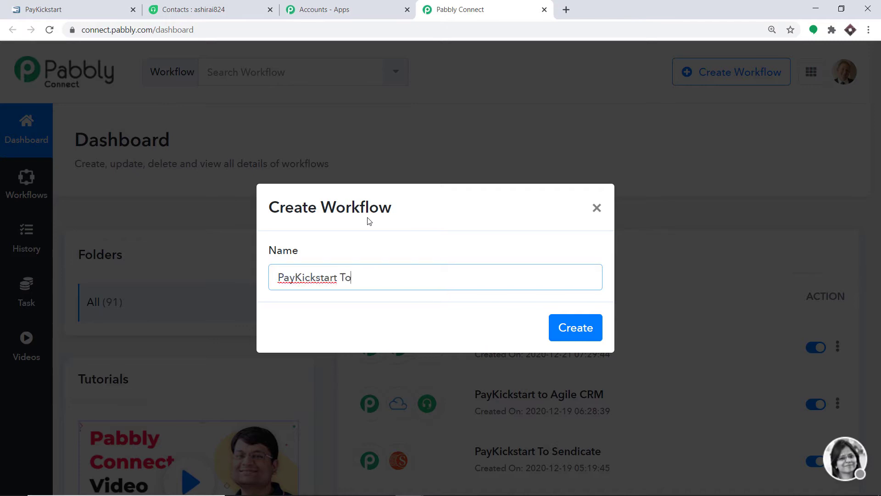
text( Freshdesk)
click(579, 329)
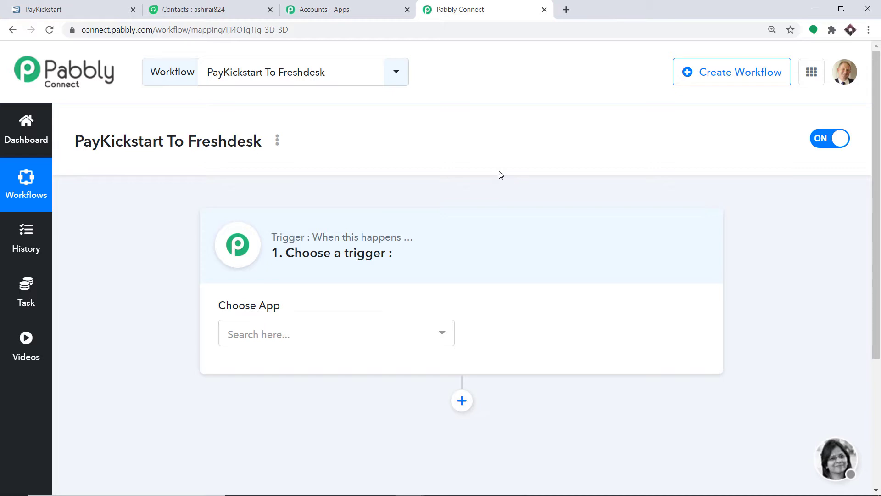
Step: Search 'pay' and choose PayKickstart as the trigger app
click(284, 328)
text(pay)
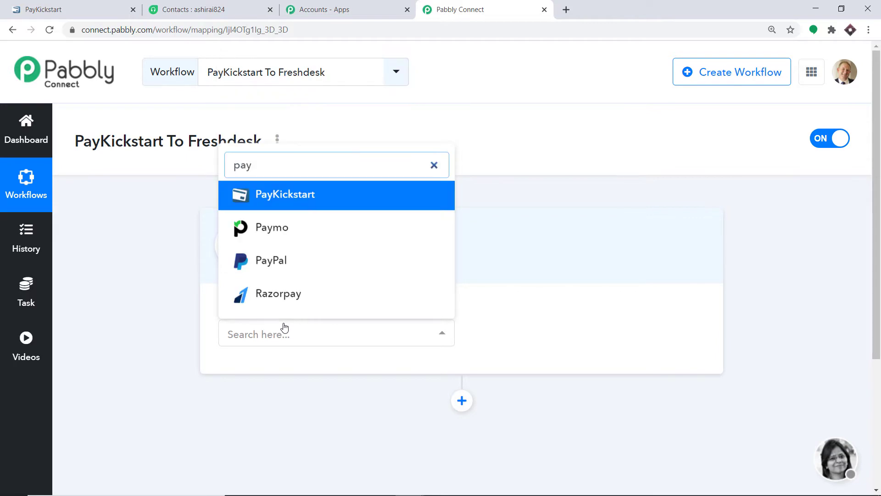
click(326, 198)
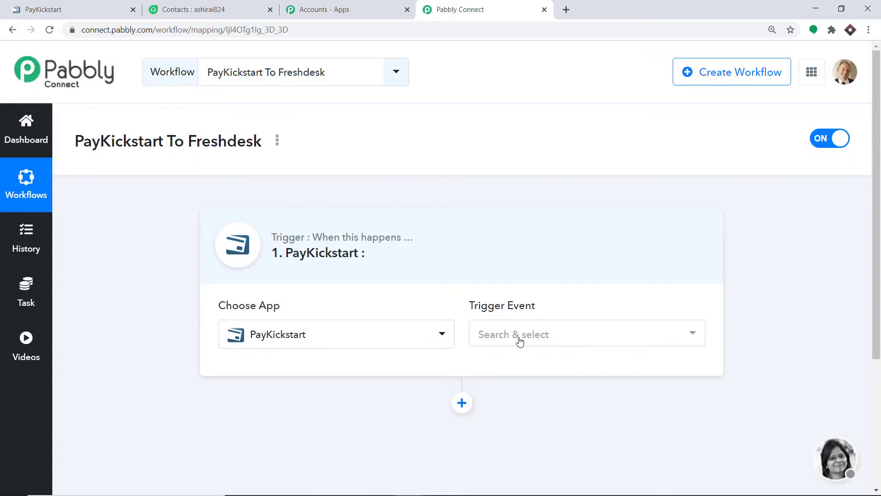
Step: Set the trigger event to Transaction Sales and scroll down to the generated webhook URL
click(518, 338)
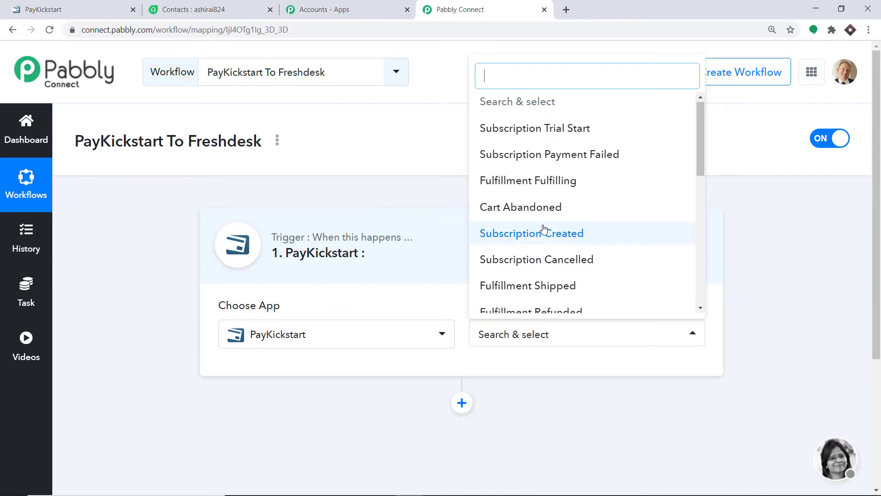
scroll(532, 248, down, 10)
click(551, 298)
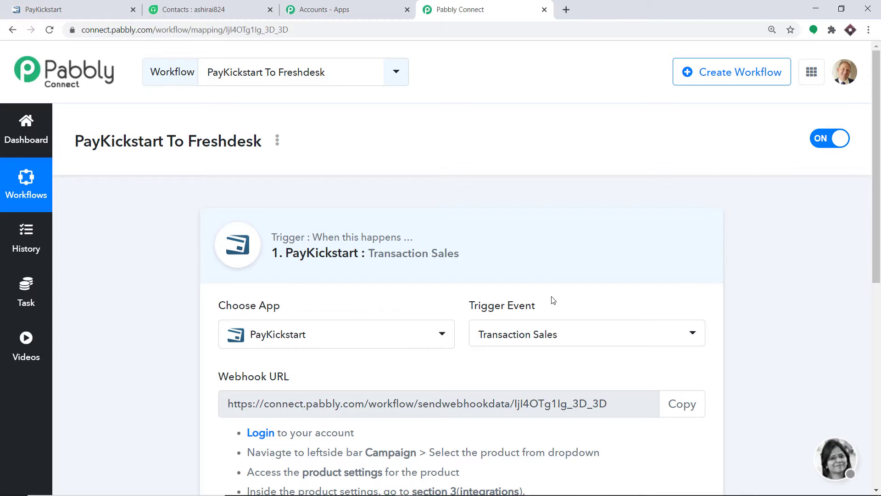
click(571, 332)
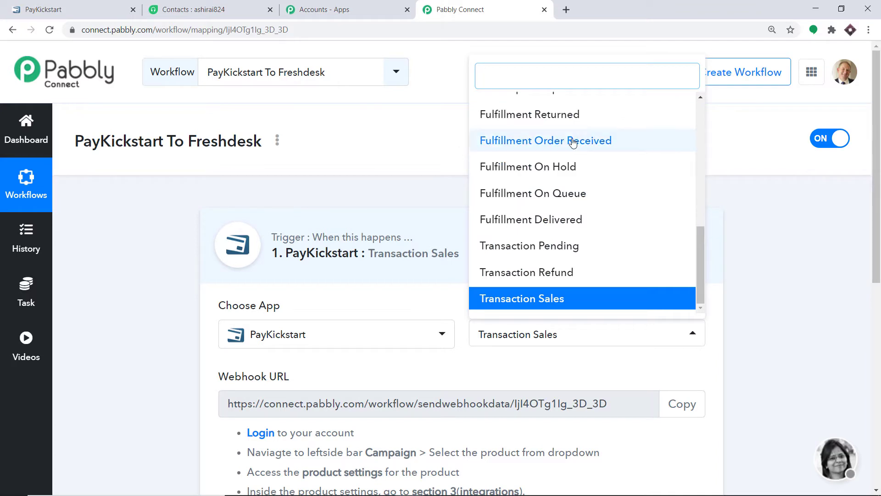
scroll(583, 133, up, 4)
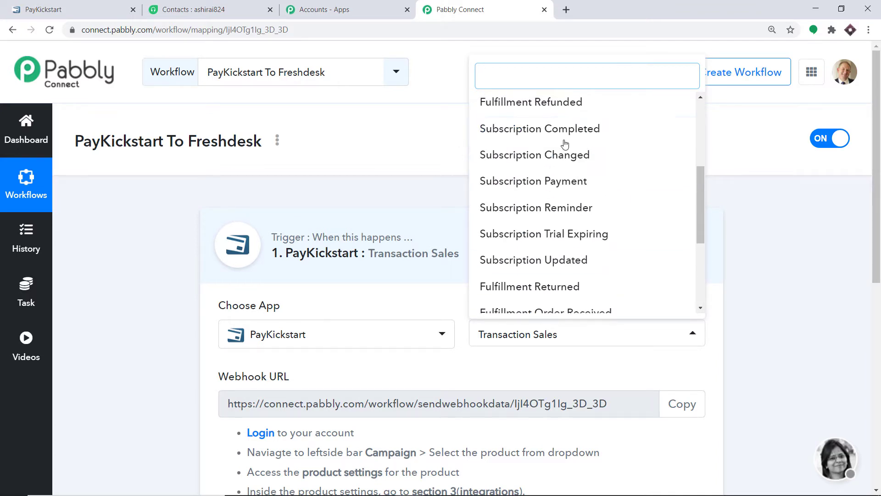
scroll(579, 133, up, 3)
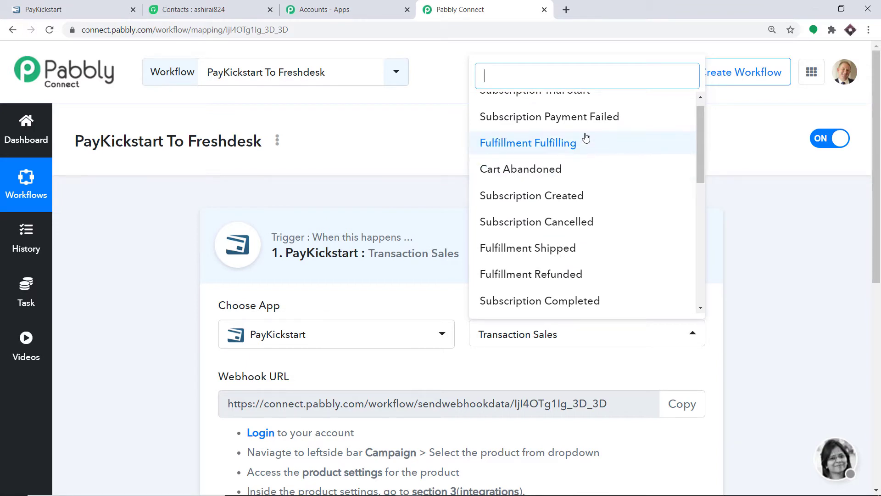
scroll(584, 137, down, 4)
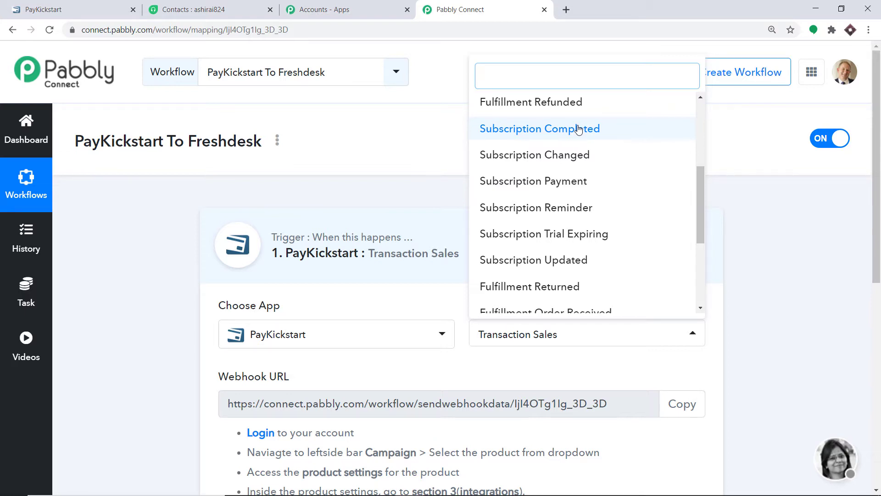
click(550, 369)
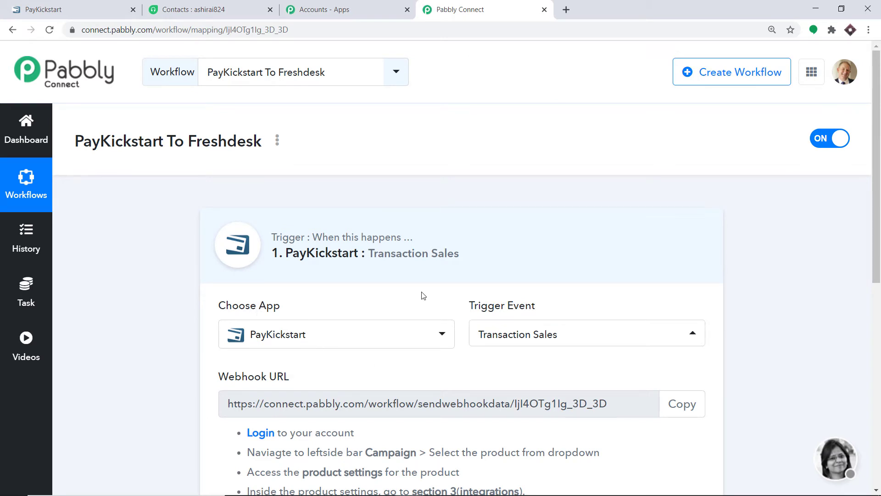
scroll(394, 271, down, 5)
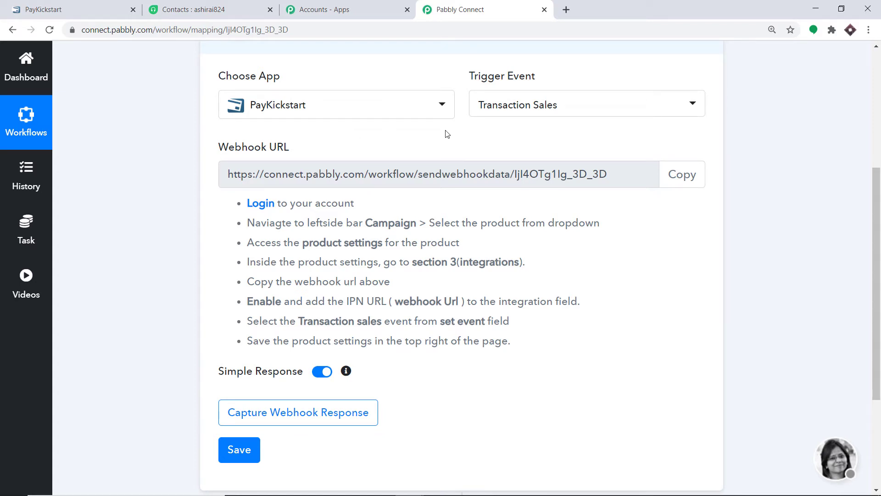
Step: In PayKickstart Campaigns, open the Tshirt product for editing
click(88, 7)
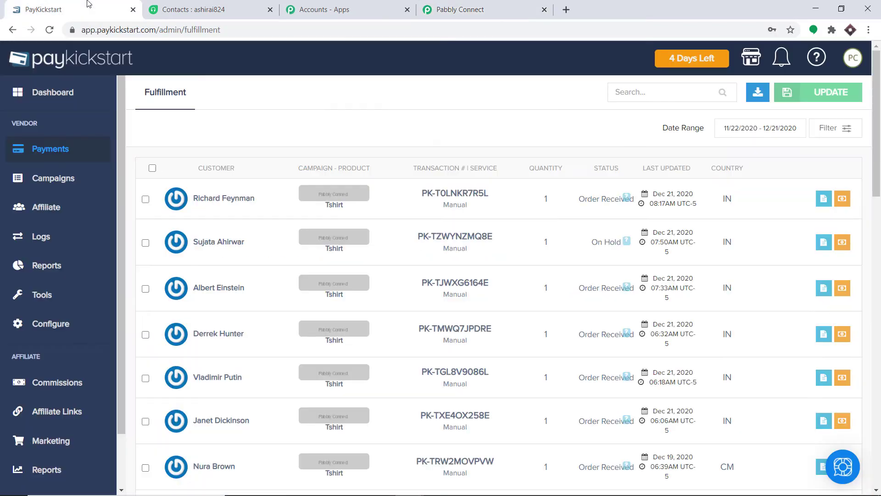
click(57, 177)
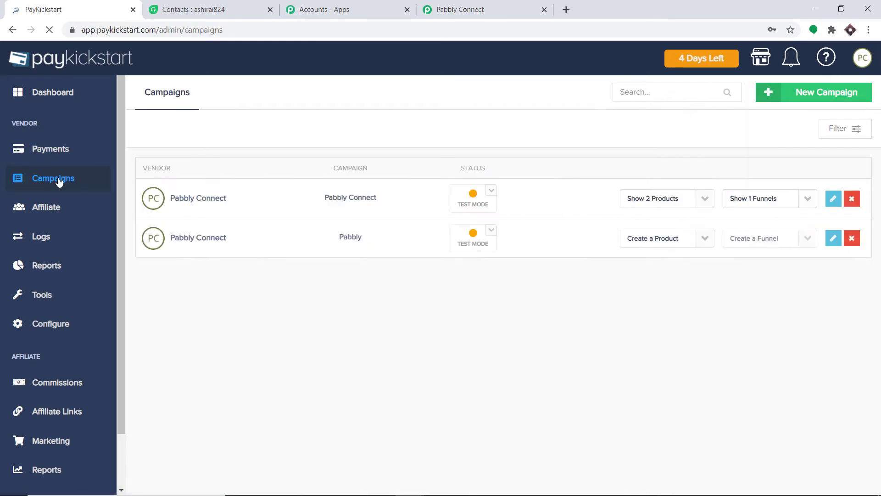
click(705, 198)
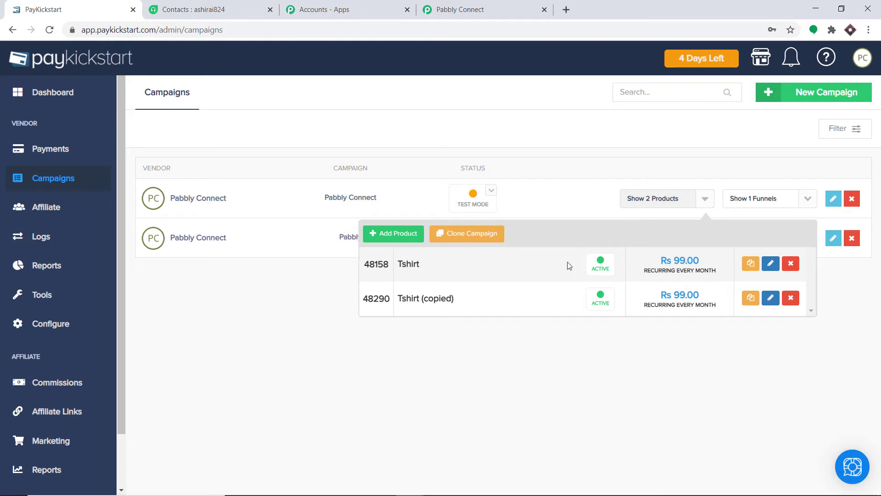
click(771, 265)
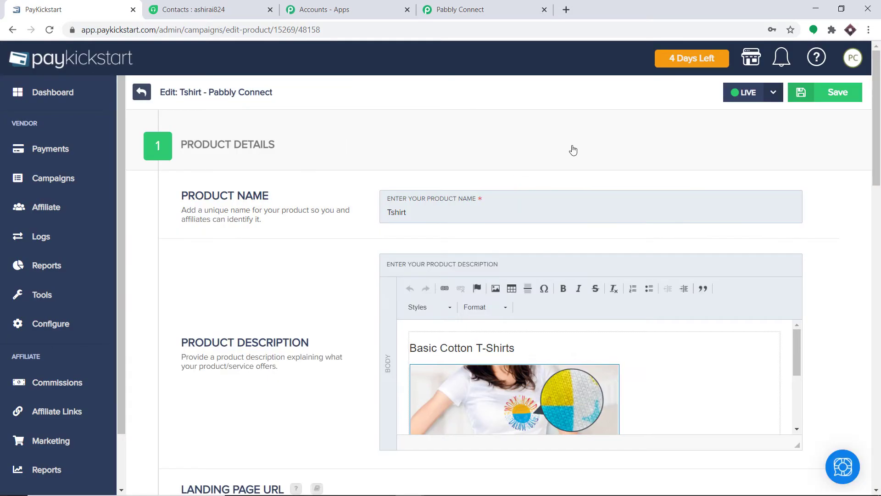
Step: Go to the product's Integrations step and add a new IPN URL entry
scroll(728, 210, down, 15)
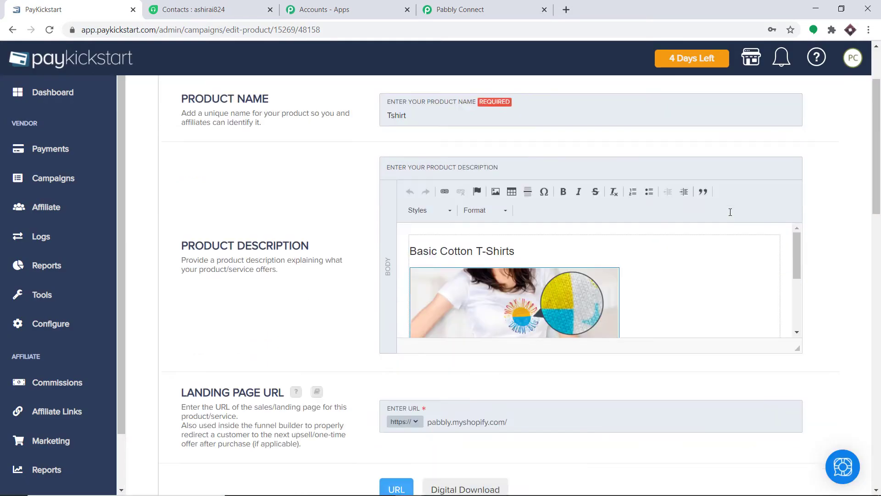
scroll(730, 212, down, 5)
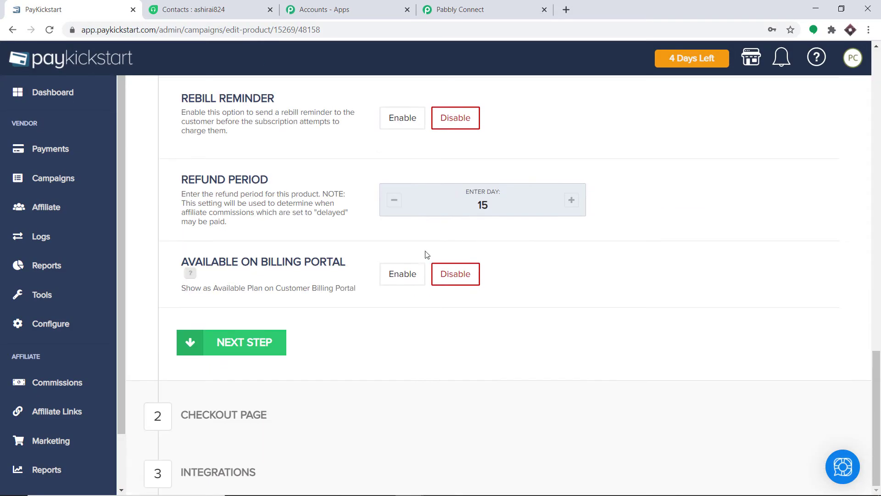
click(241, 471)
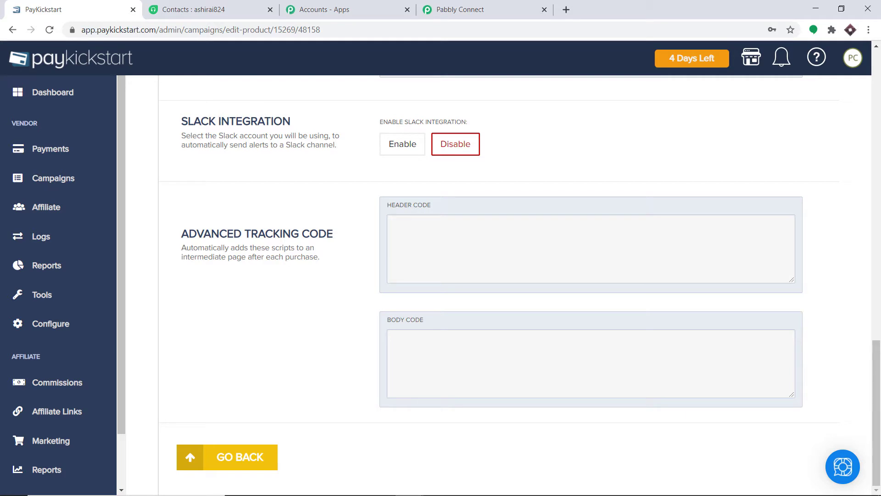
scroll(879, 141, up, 20)
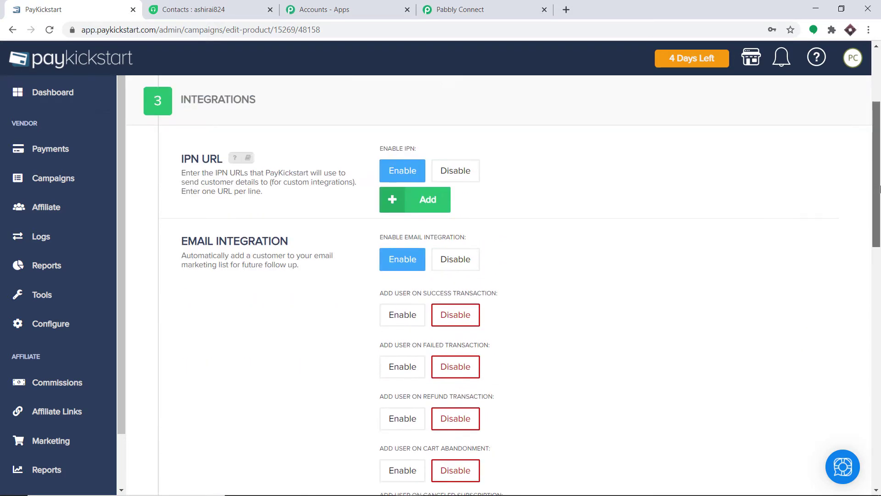
scroll(879, 142, up, 1)
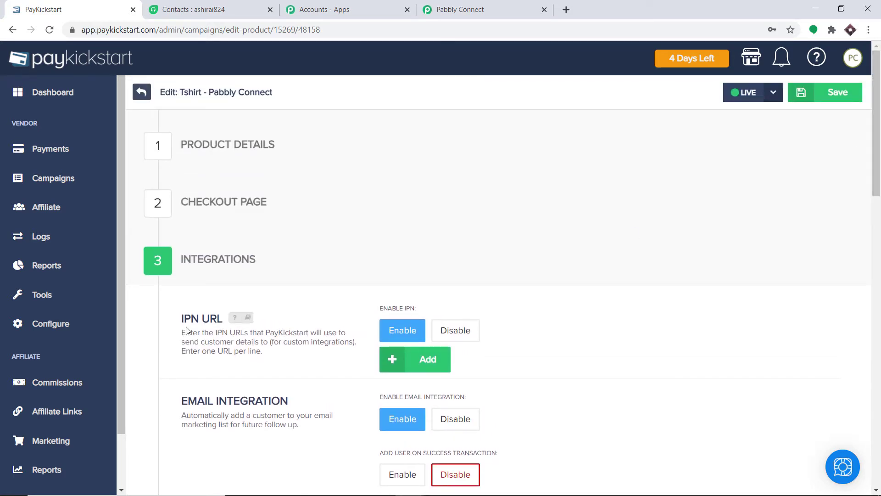
click(419, 360)
scroll(402, 307, down, 1)
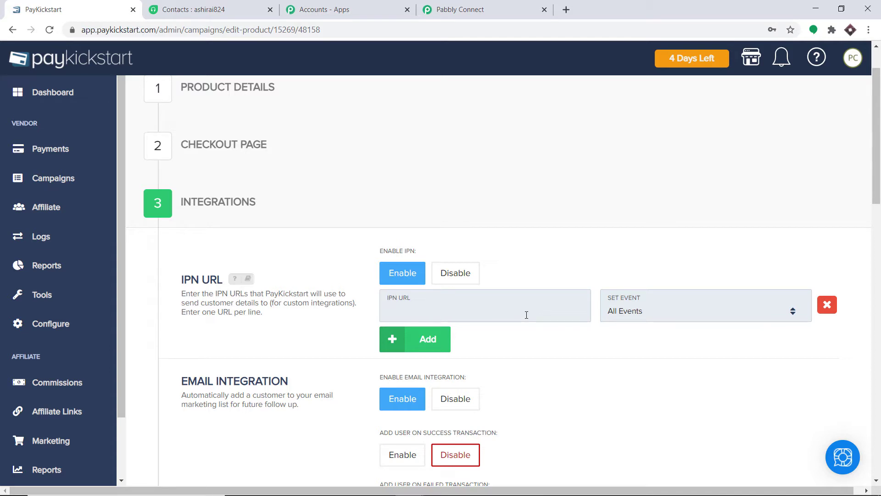
Step: Copy the Pabbly Connect webhook URL and paste it into PayKickstart's IPN URL field
click(493, 10)
click(682, 173)
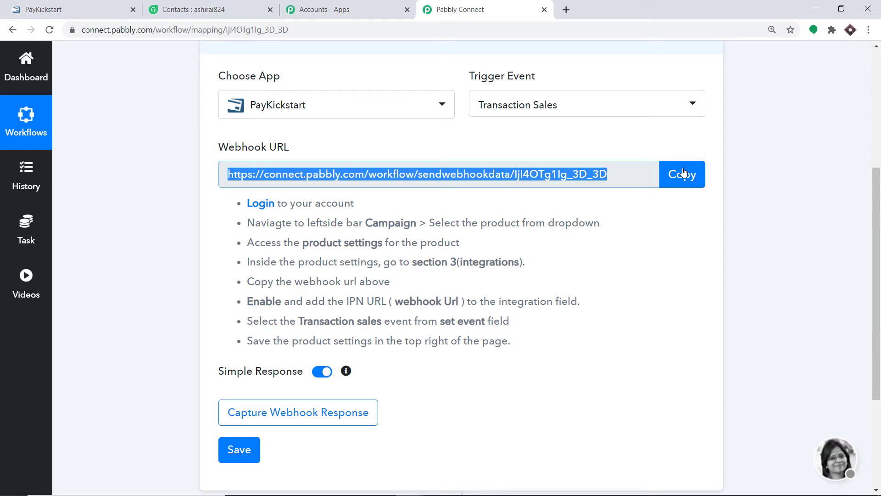
click(74, 7)
click(413, 309)
right_click(412, 310)
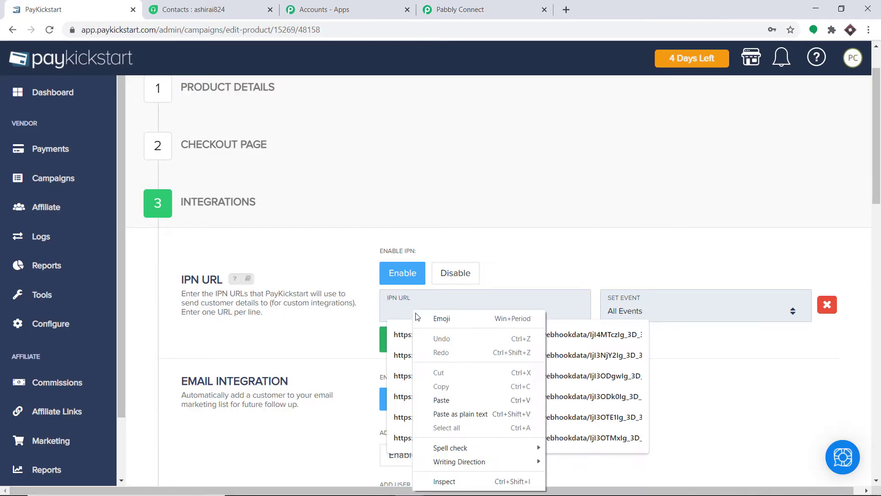
click(447, 397)
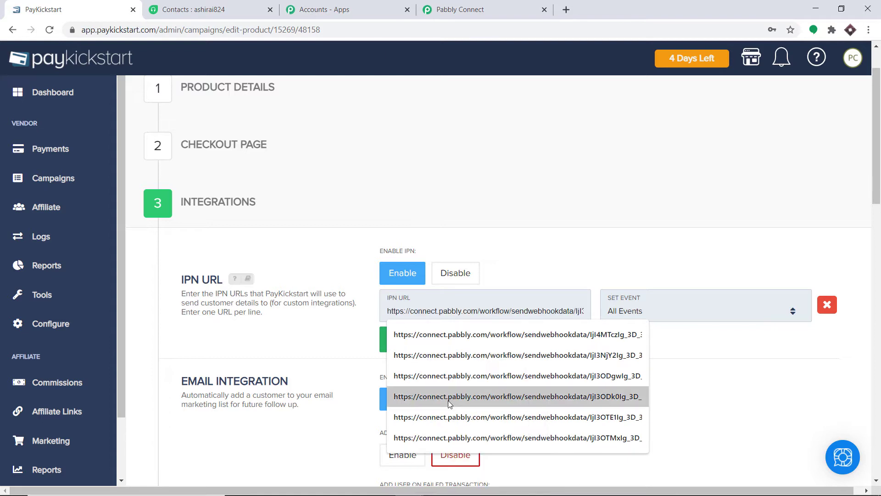
Step: Verify the pasted IPN URL against the webhook URL in the Pabbly Connect workflow
click(606, 281)
drag(537, 313, 631, 314)
click(537, 331)
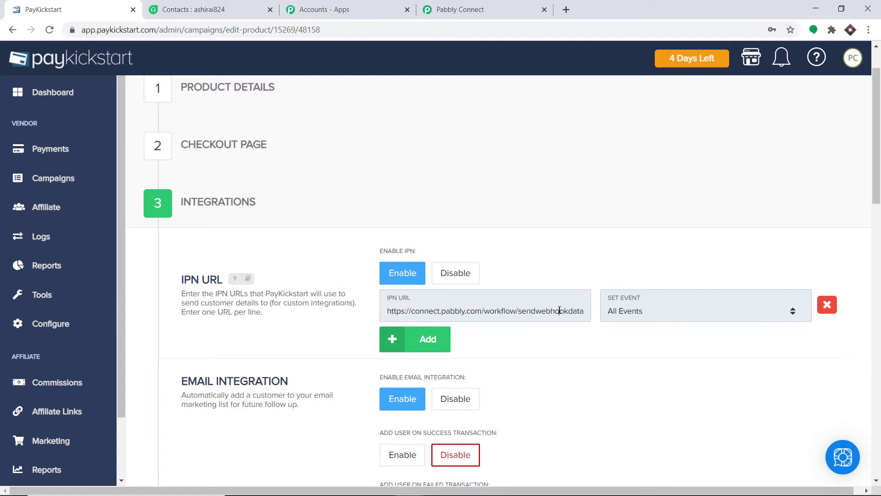
key(Right)
key(Right)
key(Right)
key(Right)
key(Right)
key(Right)
key(Right)
key(Right)
key(Right)
key(Right)
key(Right)
key(Right)
key(Right)
key(Right)
key(Right)
key(Right)
key(Right)
key(Right)
key(Right)
key(Right)
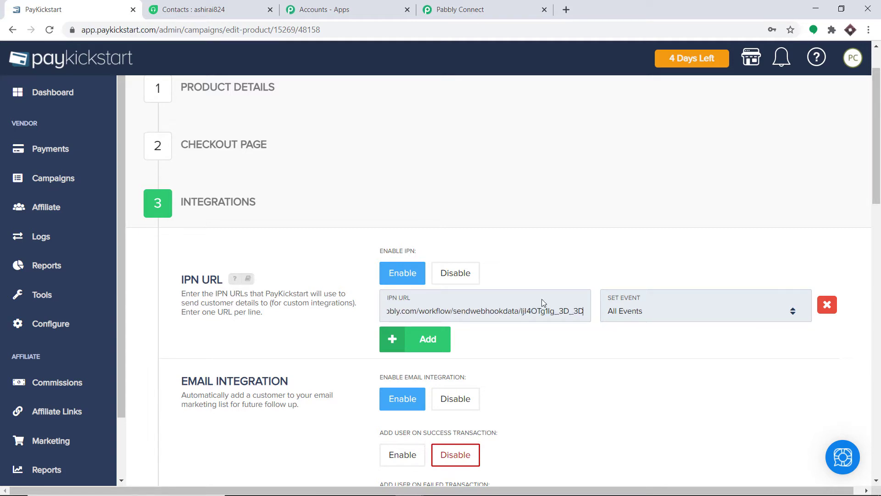
click(385, 9)
click(460, 4)
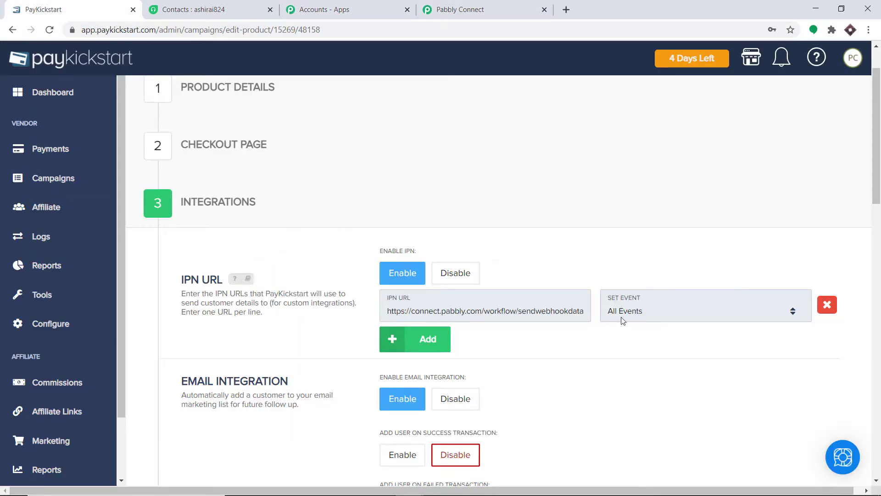
Step: Set the IPN URL's event to Transaction Sales
click(648, 315)
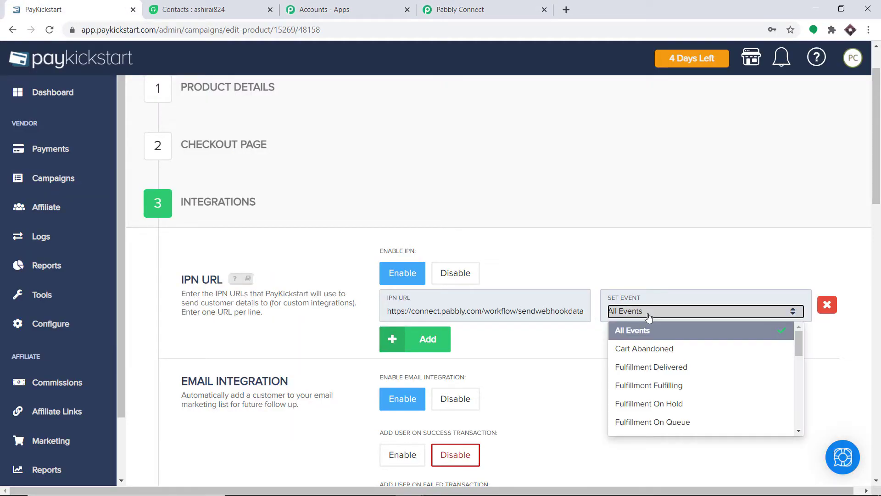
scroll(677, 376, down, 10)
scroll(683, 398, down, 3)
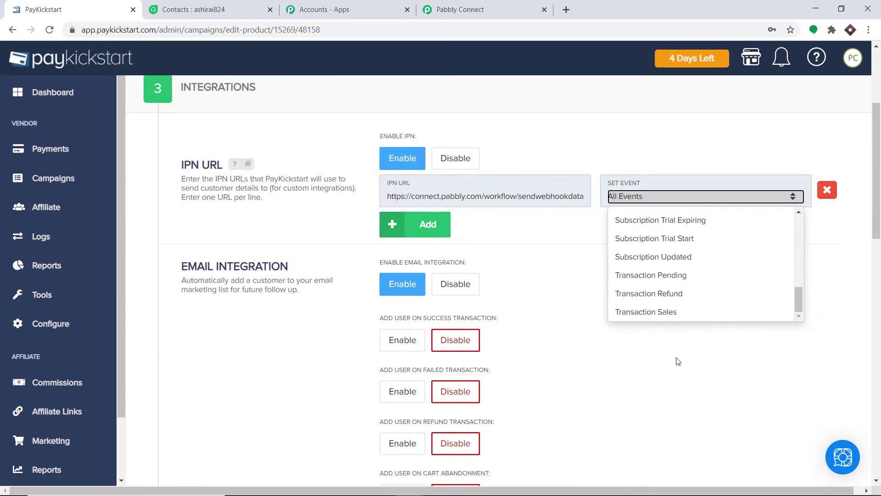
click(675, 312)
click(570, 306)
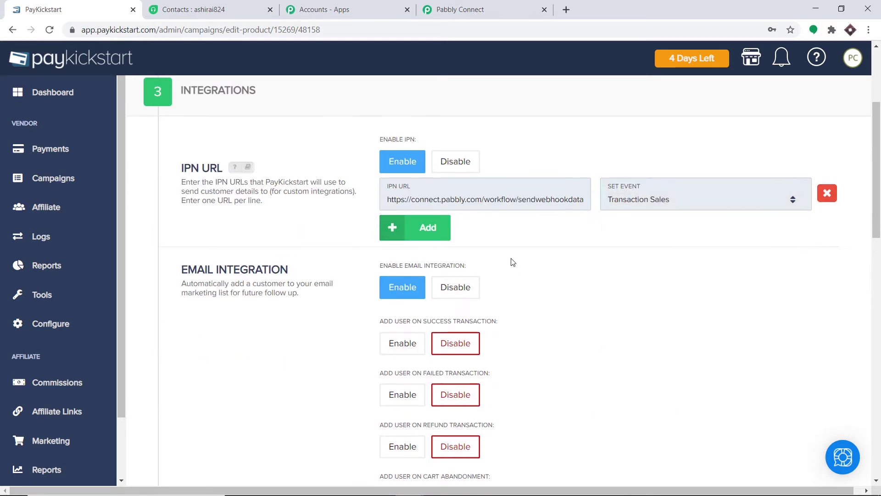
scroll(406, 273, up, 3)
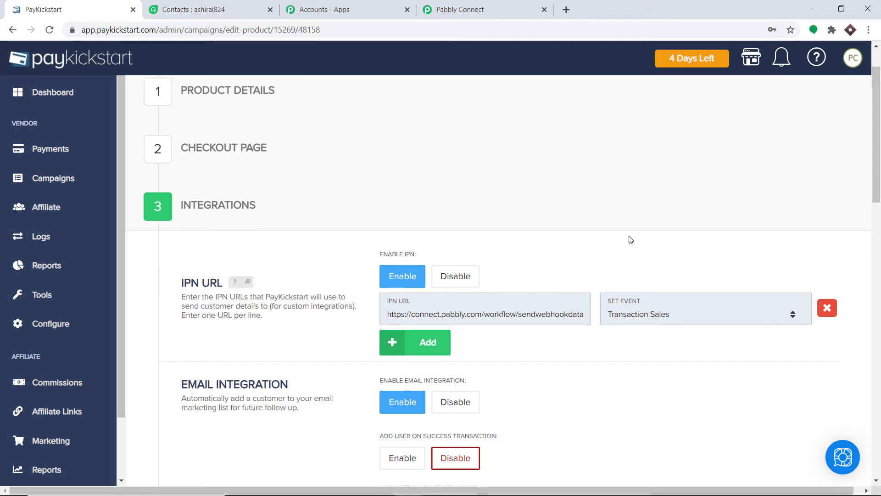
Step: Save the Tshirt product with its Transaction Sales IPN webhook
scroll(629, 238, up, 2)
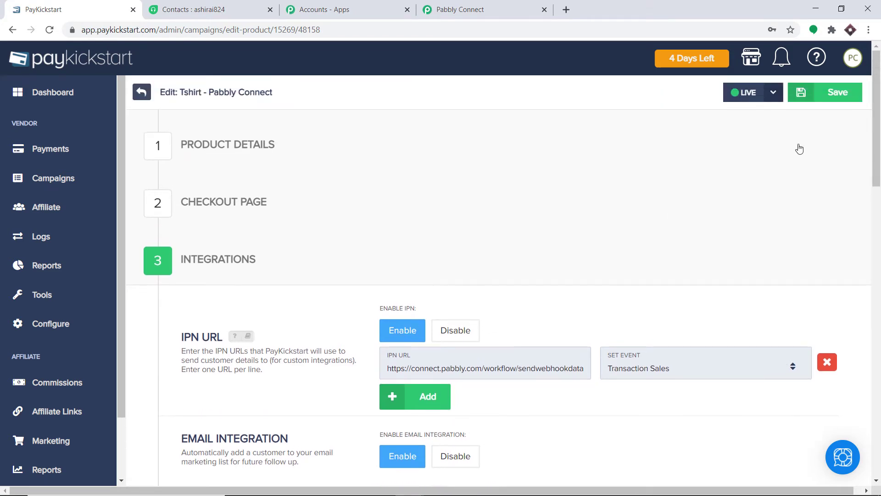
click(843, 93)
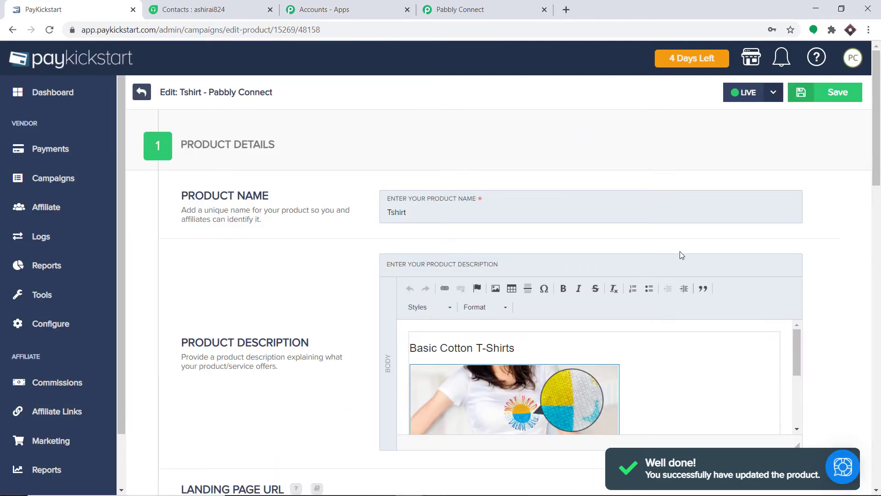
scroll(679, 252, down, 3)
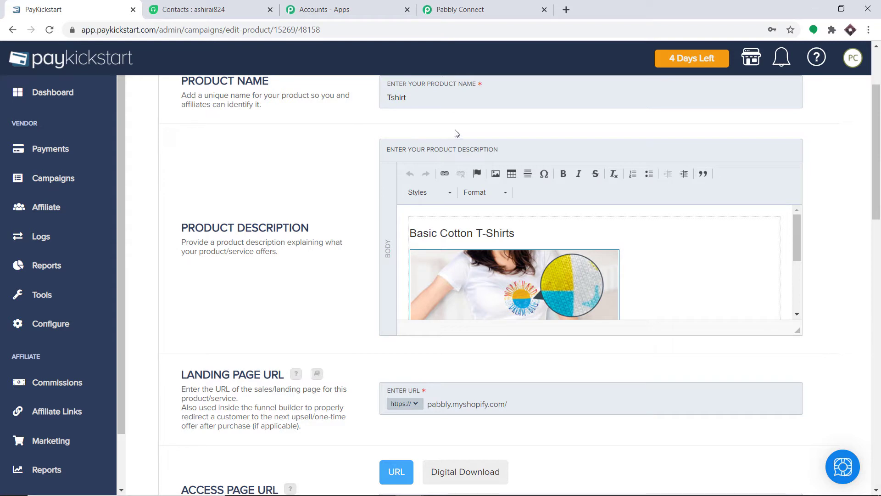
Step: Start Capture Webhook Response in Pabbly Connect, then return to the PayKickstart Tshirt page
click(472, 10)
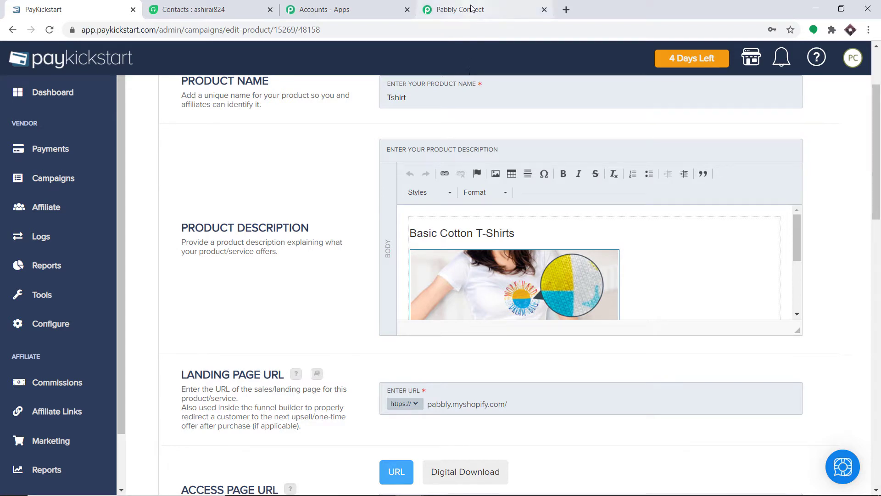
scroll(366, 228, down, 3)
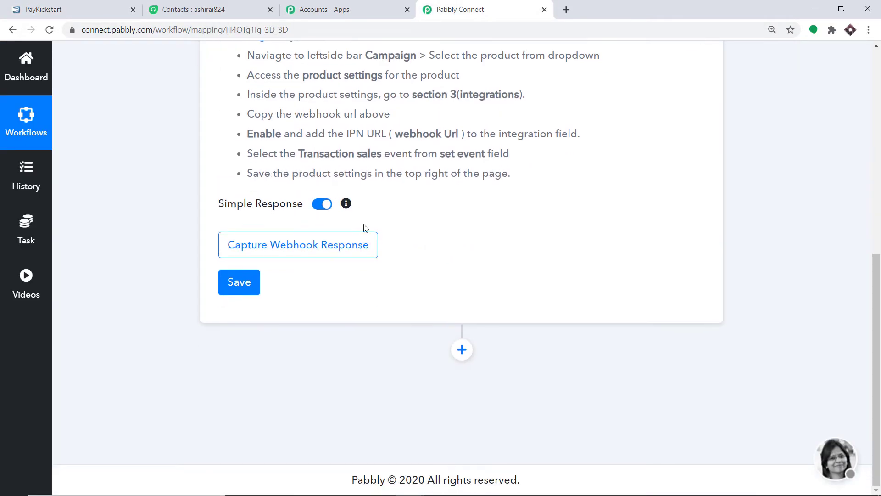
click(331, 247)
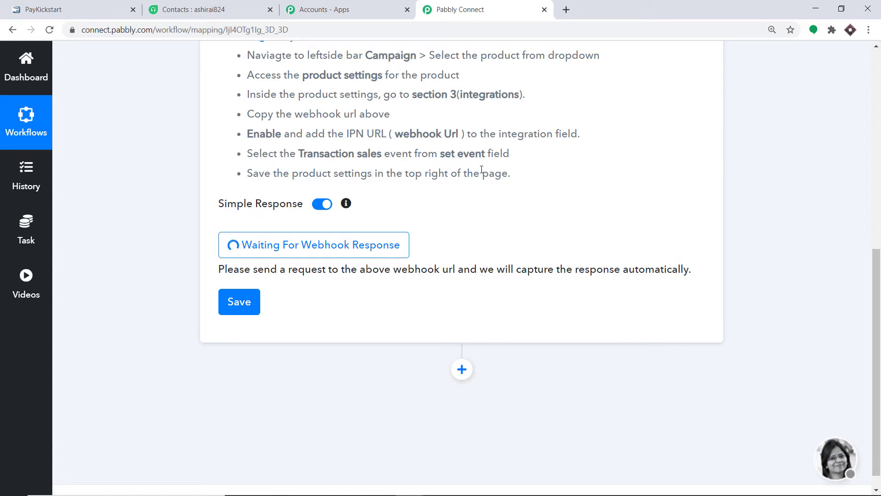
click(63, 5)
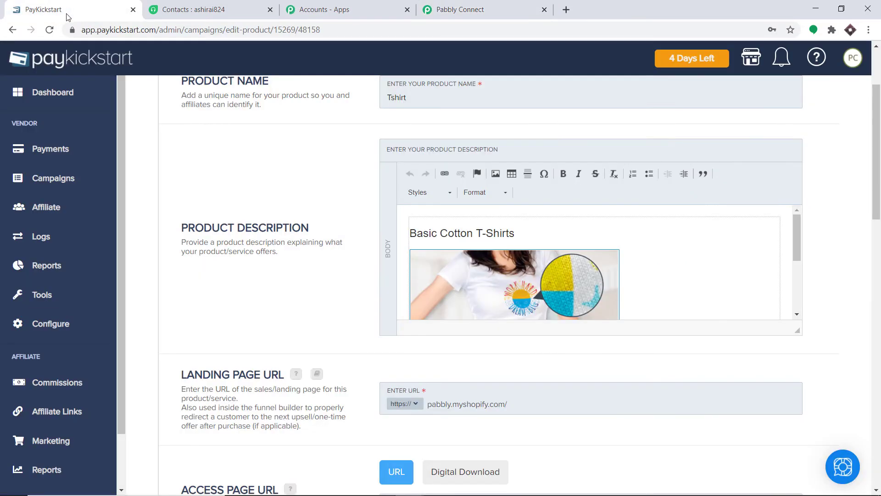
Step: Copy the Tshirt checkout URL from the PC Integration funnel's Quick Links and open a new tab
click(74, 178)
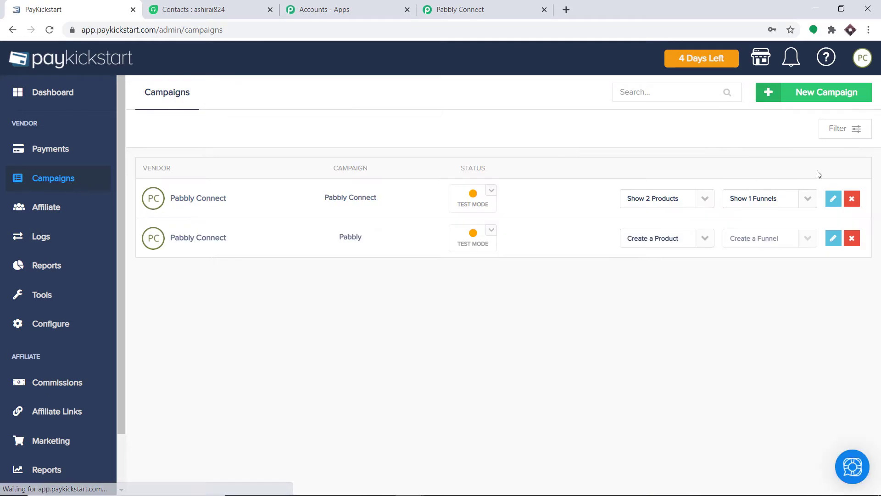
click(703, 199)
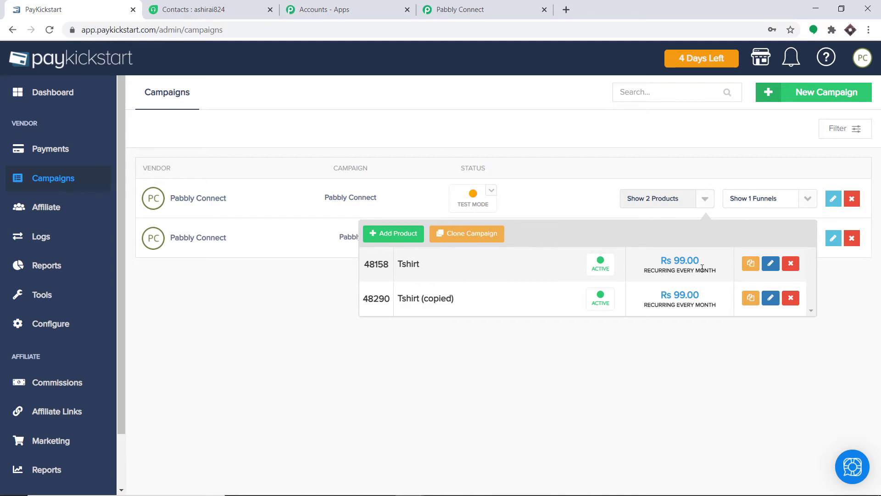
click(856, 346)
click(806, 199)
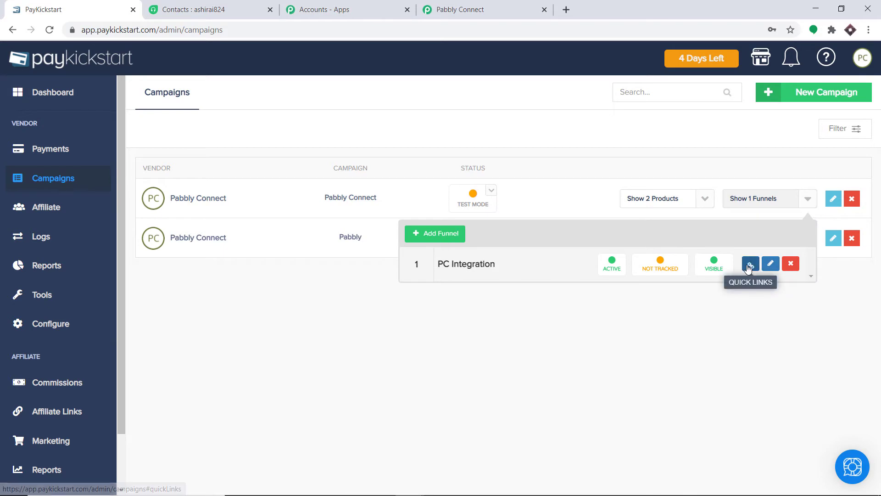
click(750, 264)
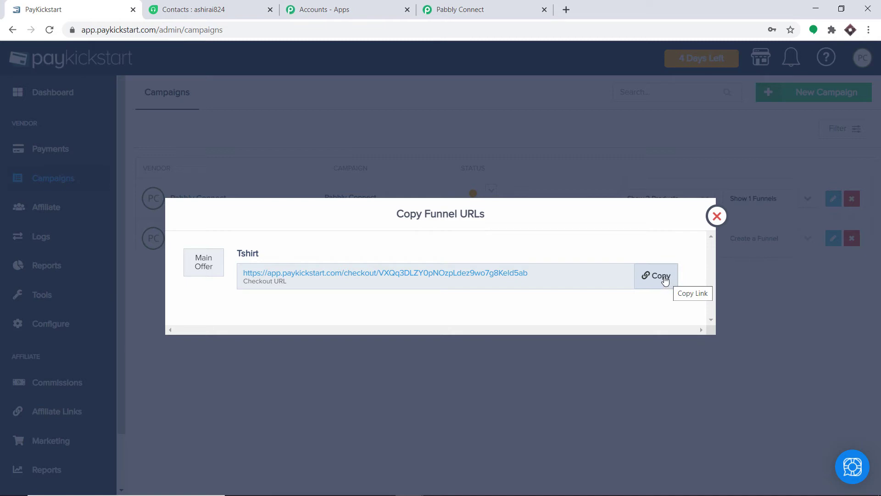
click(665, 278)
click(567, 10)
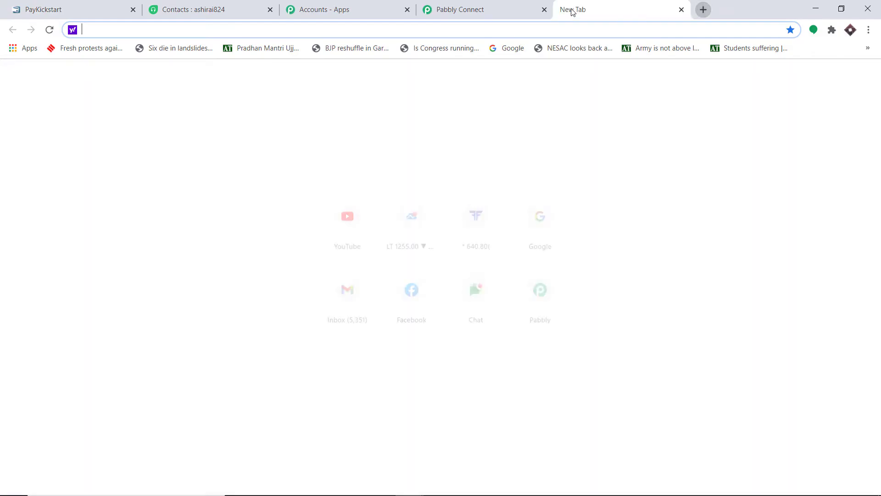
Step: Load the copied Tshirt checkout URL and proceed with the order past the warning
key(ctrl+v)
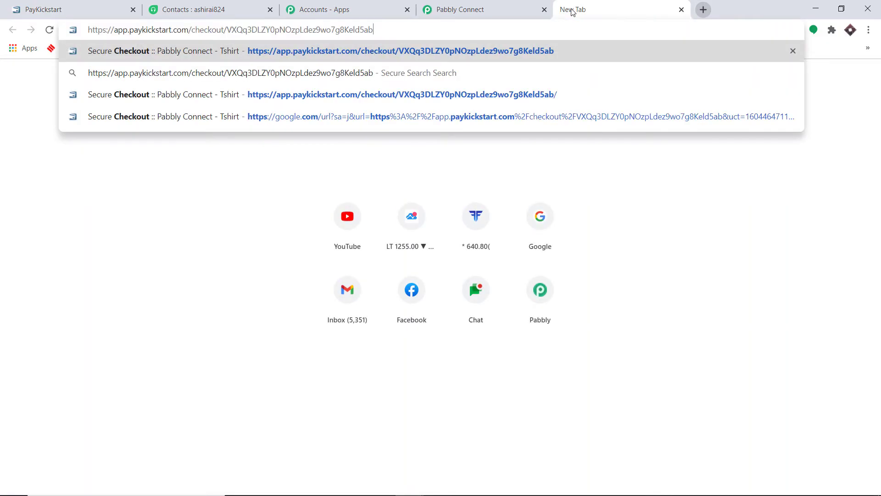
key(Return)
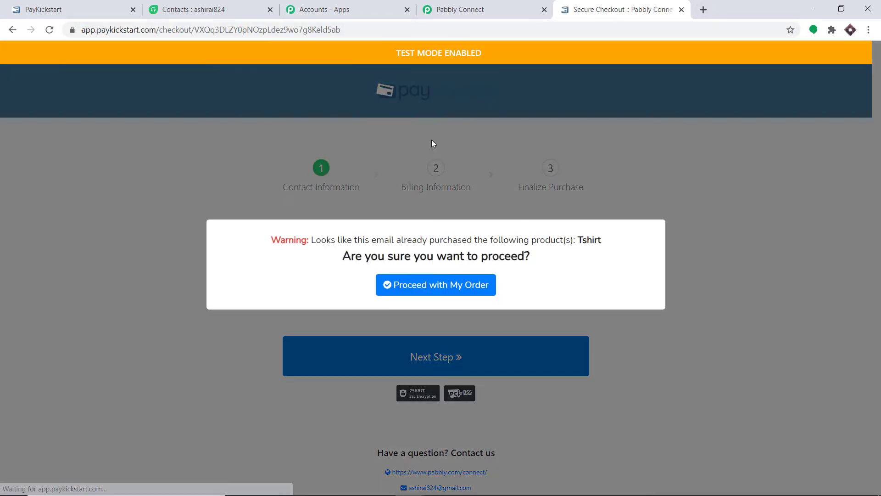
click(453, 285)
Step: Replace the first name, last name and e-mail with the new buyer's details
drag(356, 261, 279, 264)
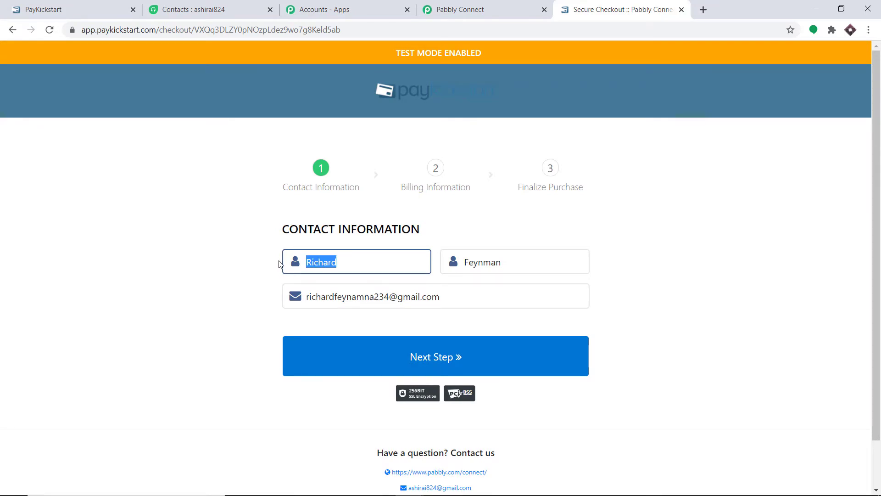
key(BackSpace)
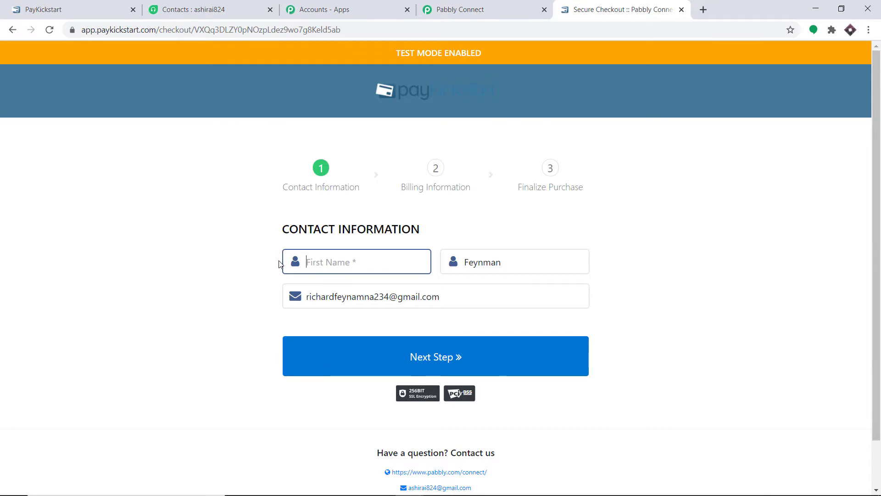
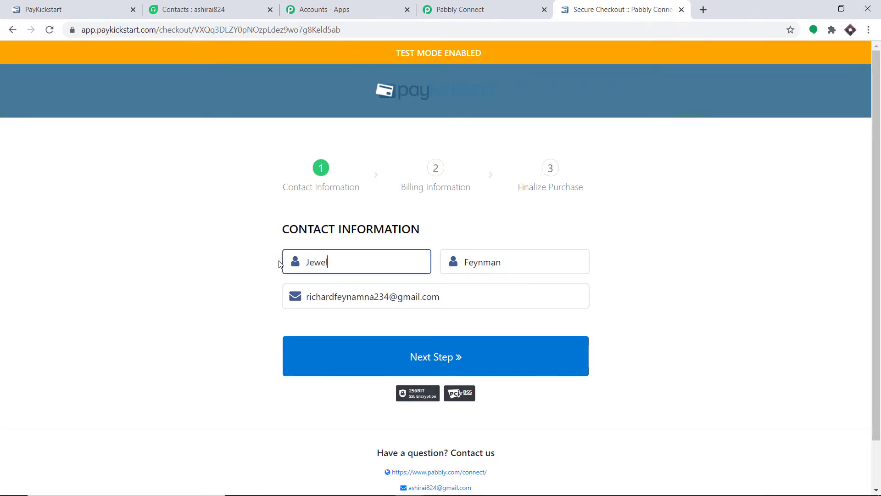
drag(507, 266, 452, 266)
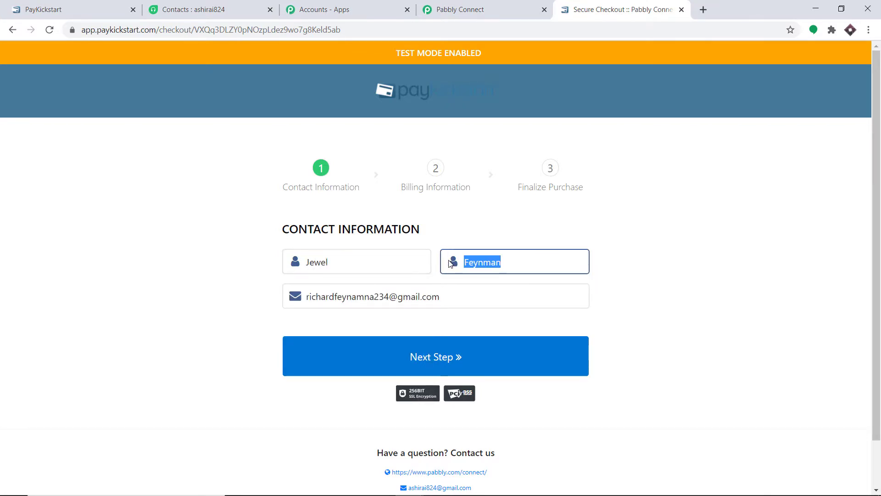
key(BackSpace)
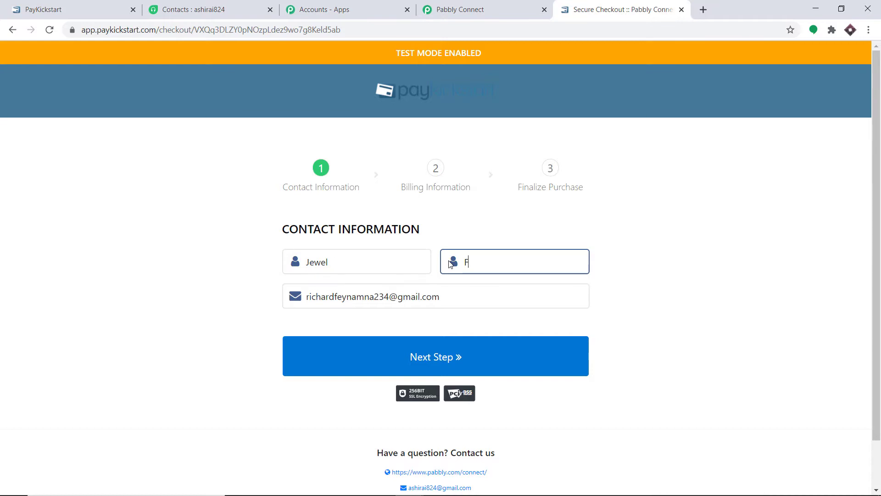
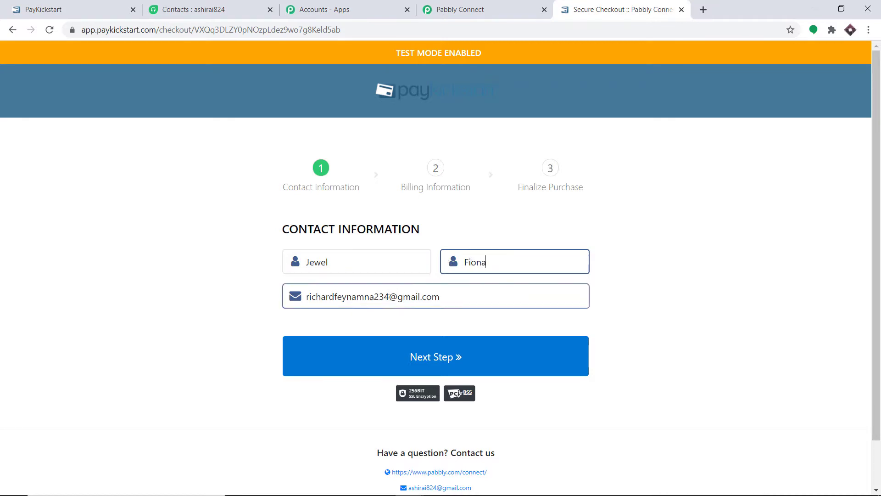
drag(389, 298, 306, 300)
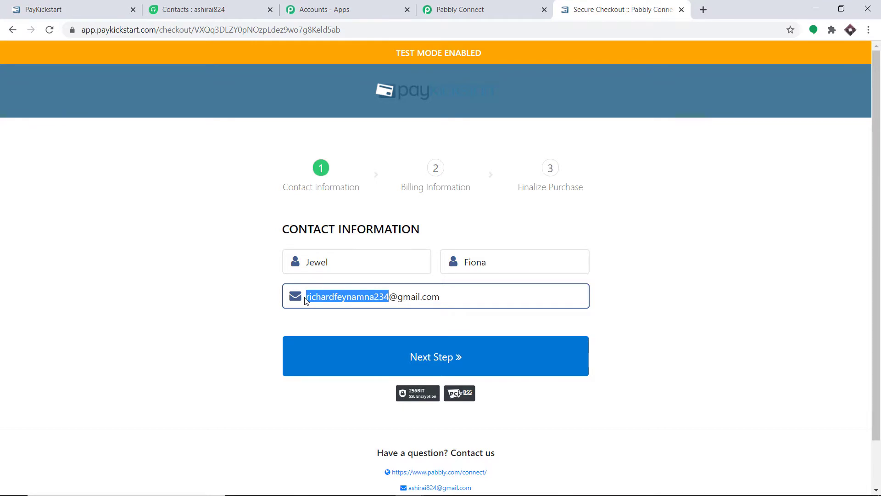
key(BackSpace)
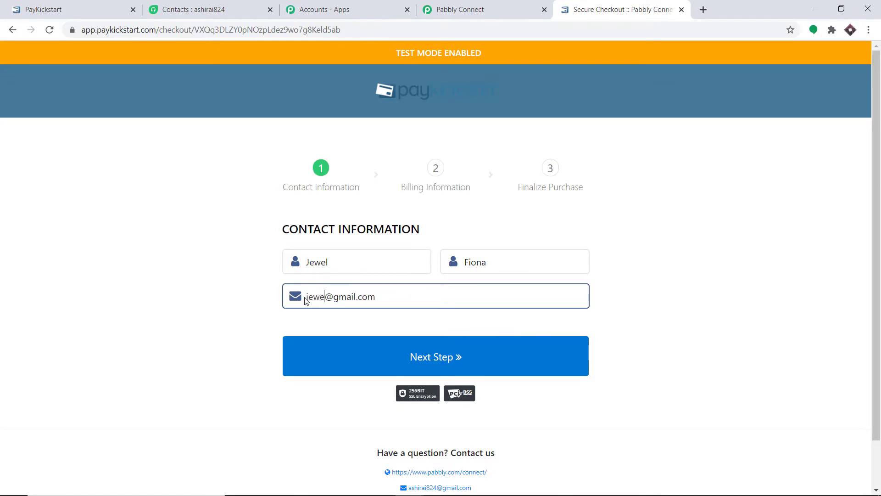
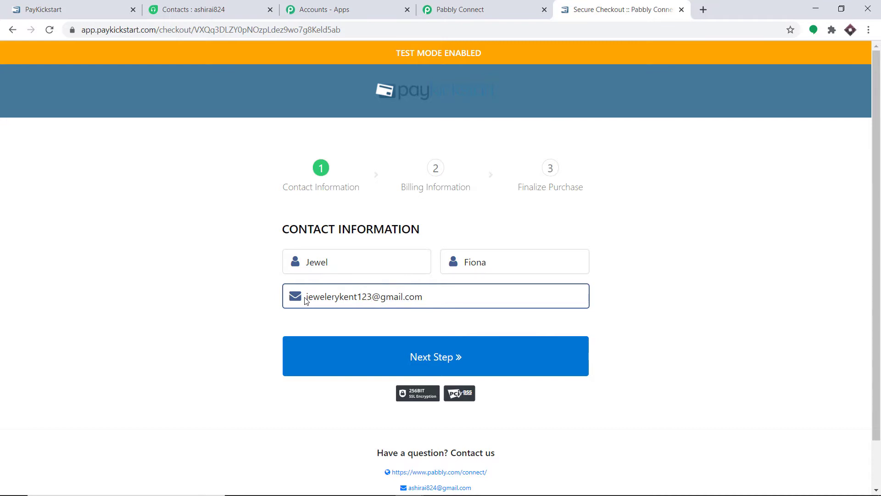
Step: Continue to Billing Information and pick Hong Kong as the billing country
click(435, 364)
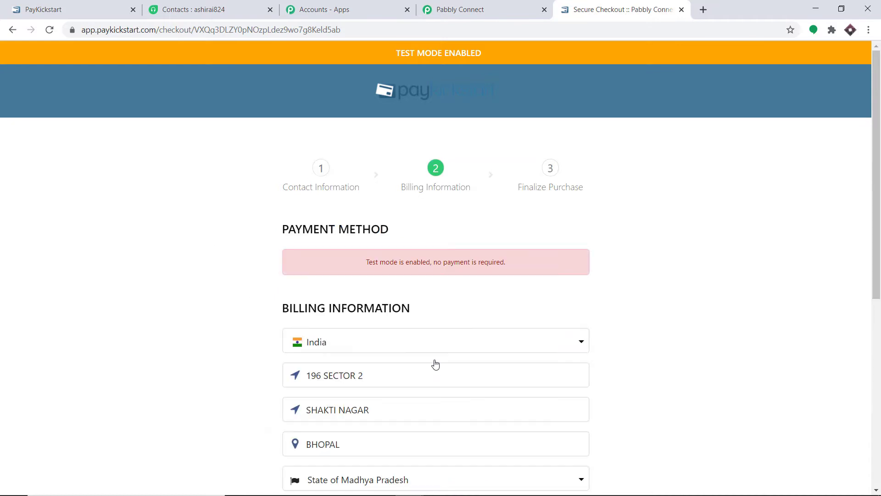
scroll(434, 362, down, 1)
scroll(384, 290, down, 2)
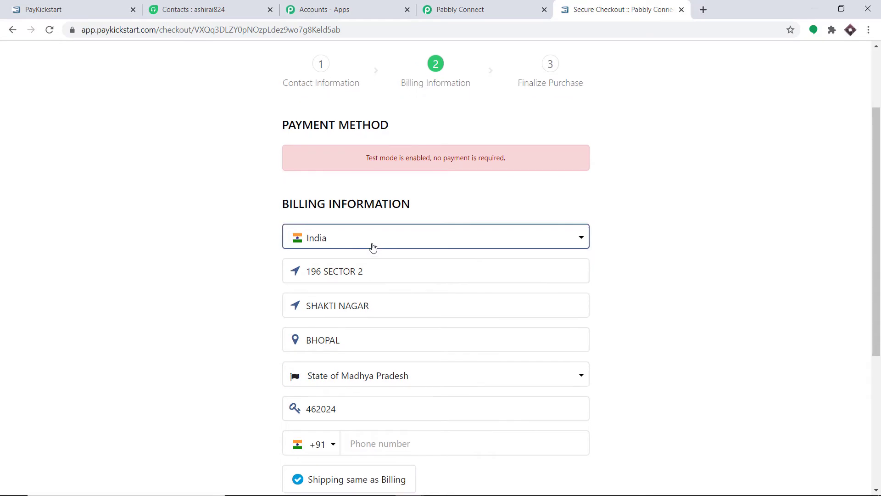
click(373, 241)
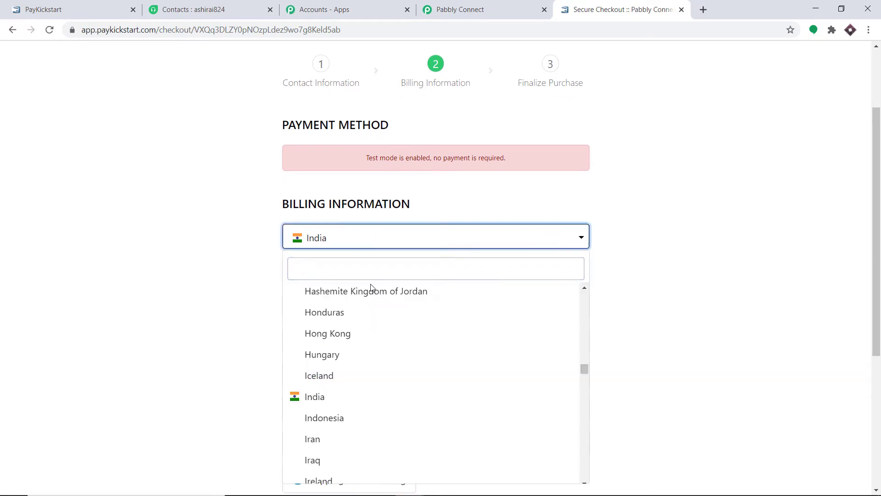
click(357, 336)
scroll(377, 303, down, 1)
key(Tab)
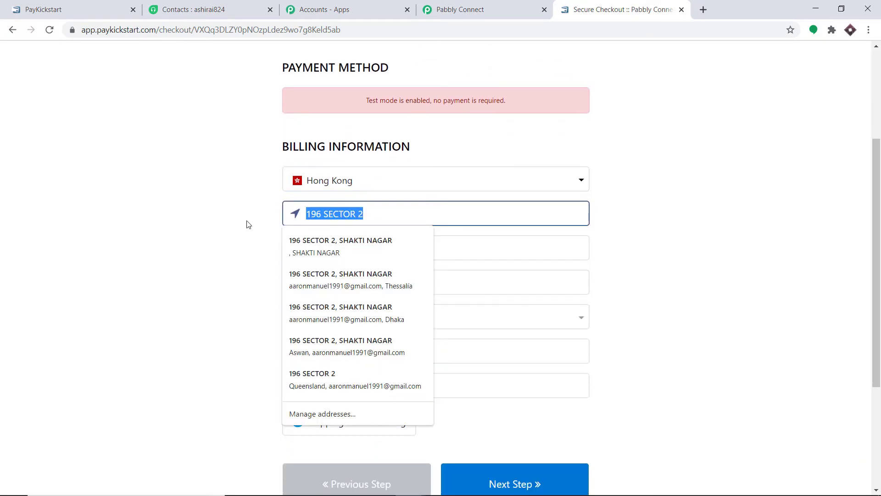
Step: Enter the street address, choose Sai Kung District, and autofill zip, city and phone
key(BackSpace)
text(E-)
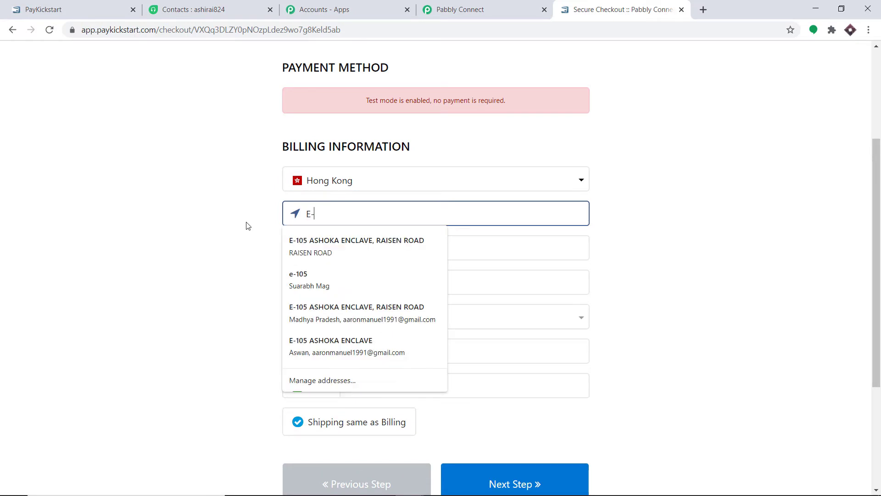
text(106)
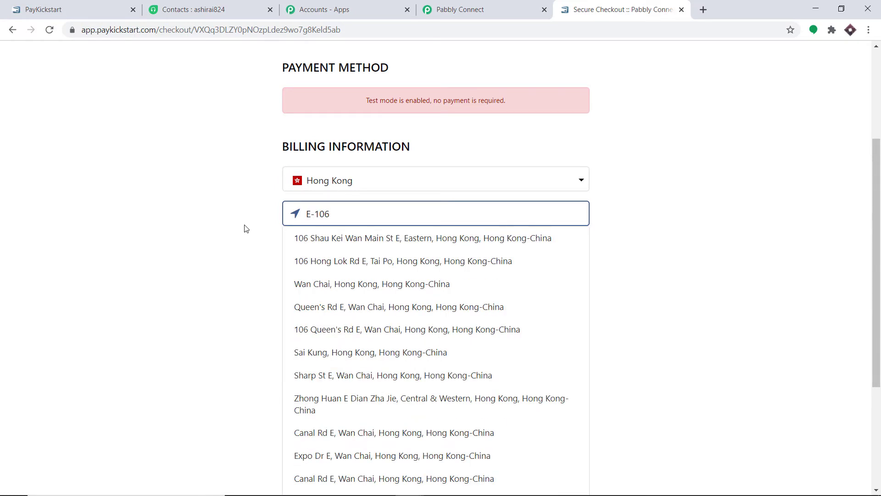
click(354, 239)
click(354, 317)
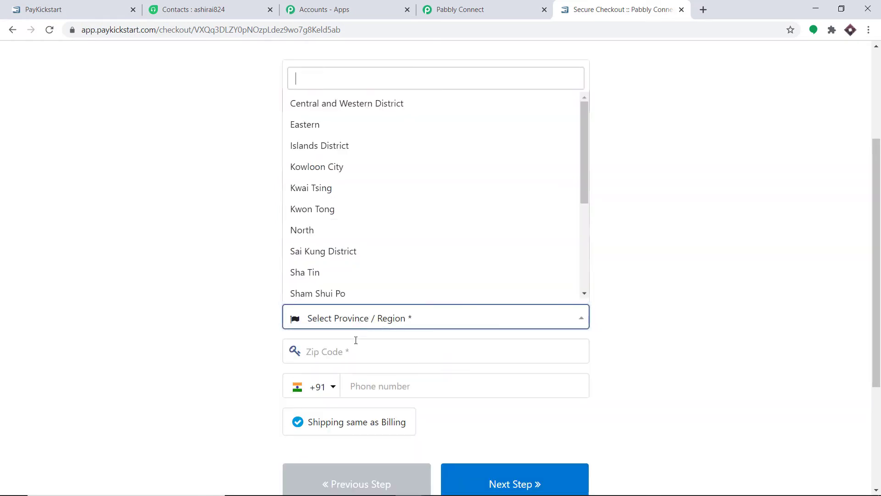
click(369, 251)
scroll(369, 252, down, 3)
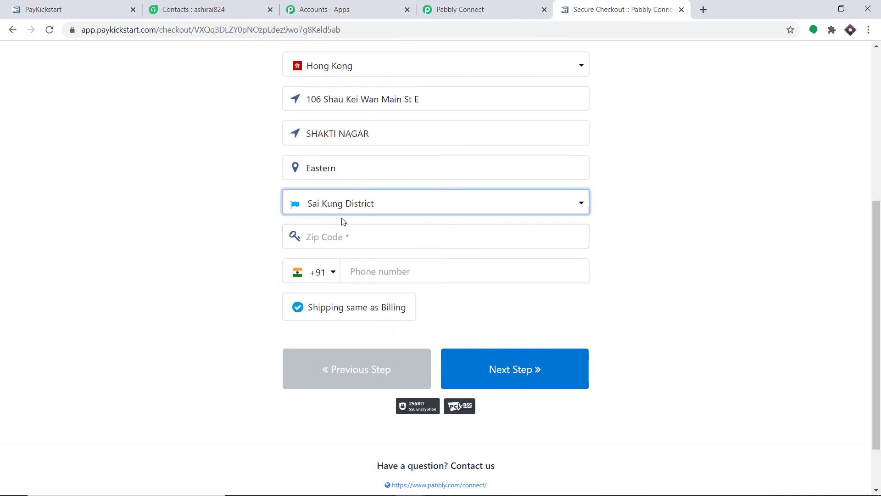
click(315, 237)
click(342, 262)
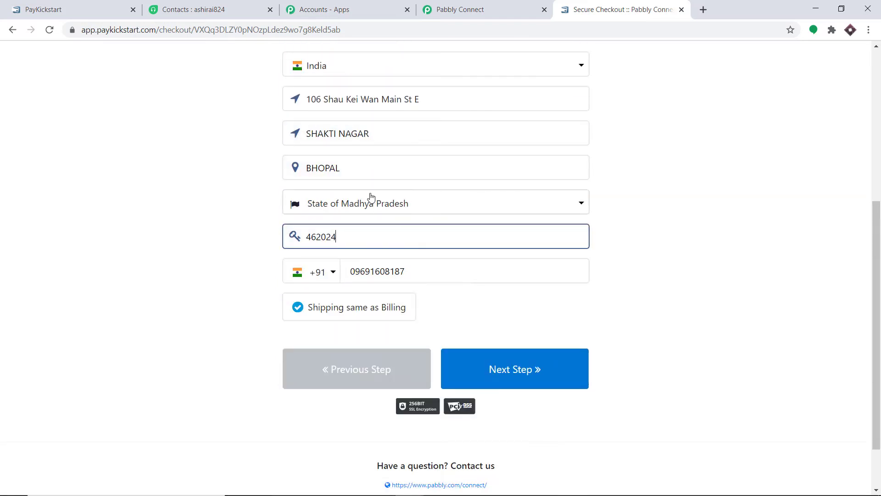
Step: Change the country to Honduras with province Departamento de Choluteca and advance to Finalize Purchase
click(364, 68)
click(354, 140)
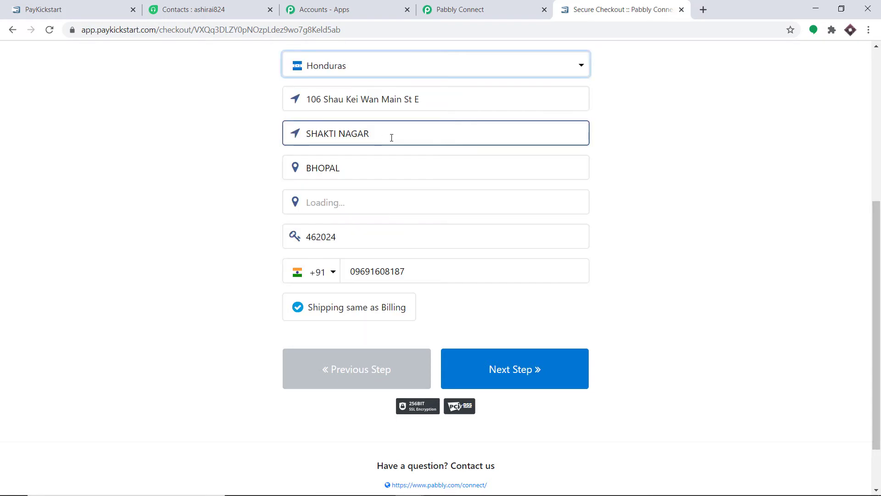
click(375, 211)
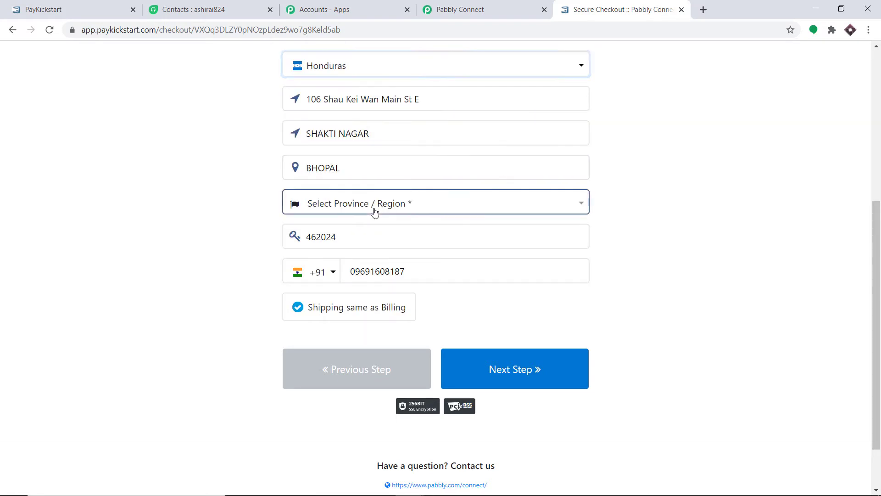
click(374, 211)
click(380, 277)
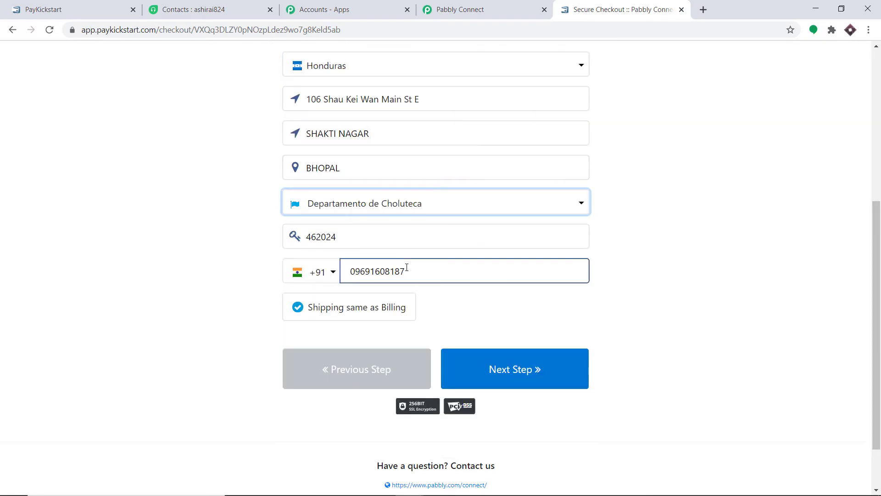
scroll(394, 253, up, 3)
scroll(459, 297, down, 3)
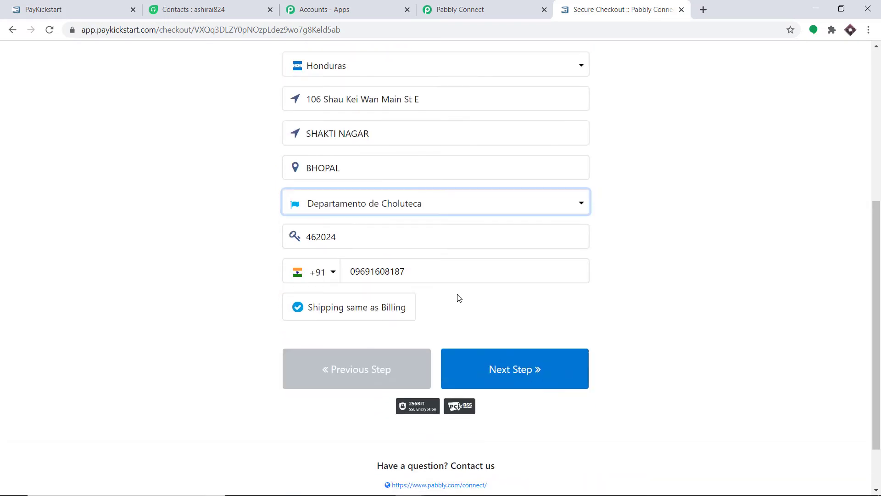
click(512, 369)
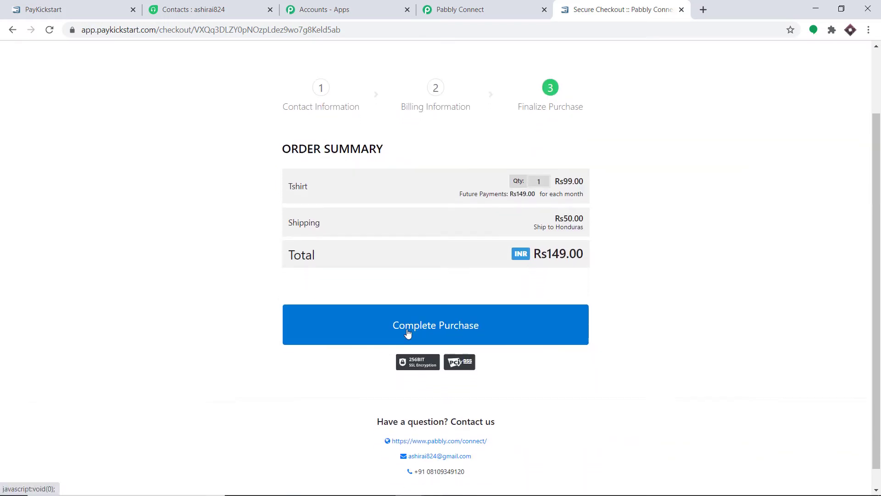
Step: Complete the Rs 149.00 Tshirt test purchase, then return to the Pabbly Connect workflow
click(419, 309)
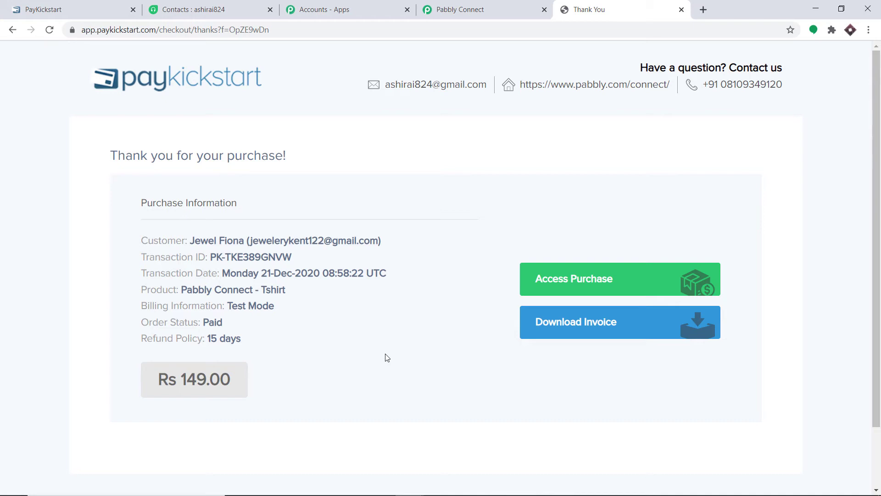
click(480, 4)
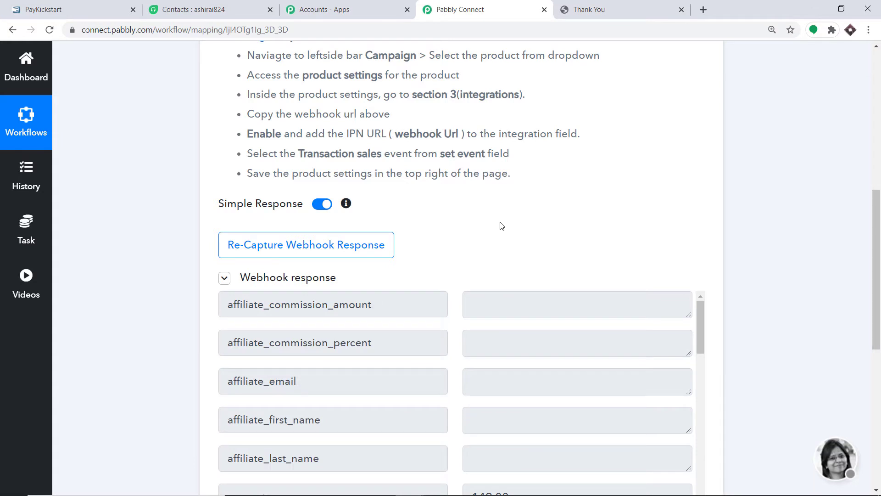
Step: Check the captured amount, billing address and buyer fields, then add an action step below the trigger
scroll(510, 248, down, 5)
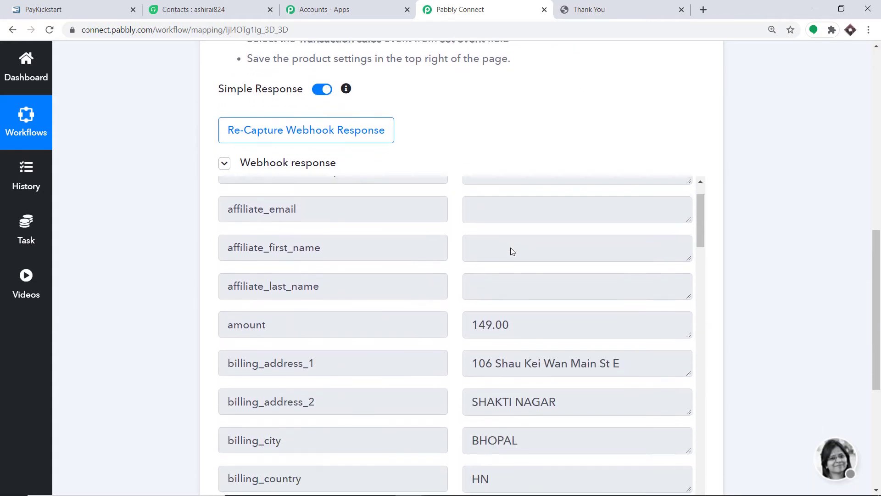
scroll(459, 310, down, 1)
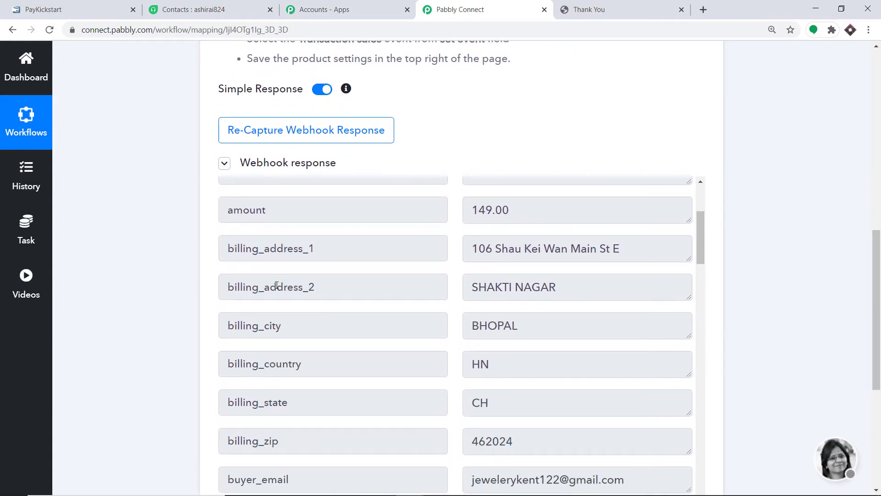
scroll(390, 285, down, 1)
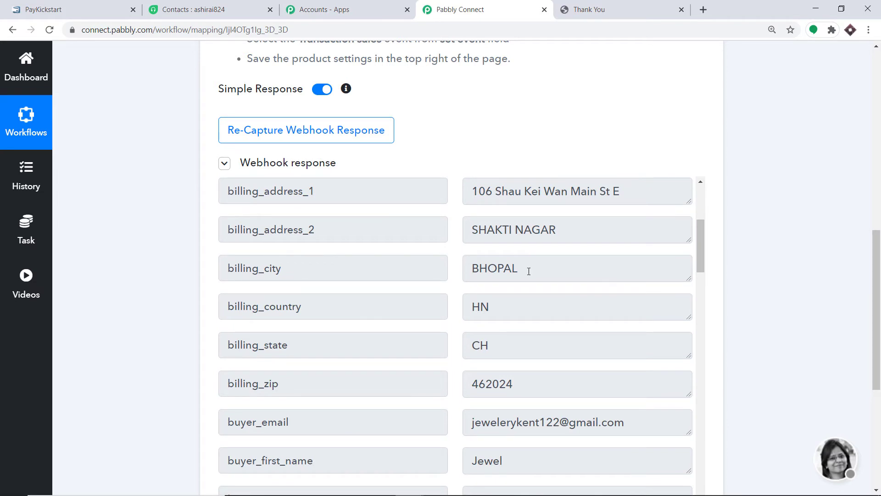
scroll(413, 262, down, 1)
scroll(488, 267, down, 1)
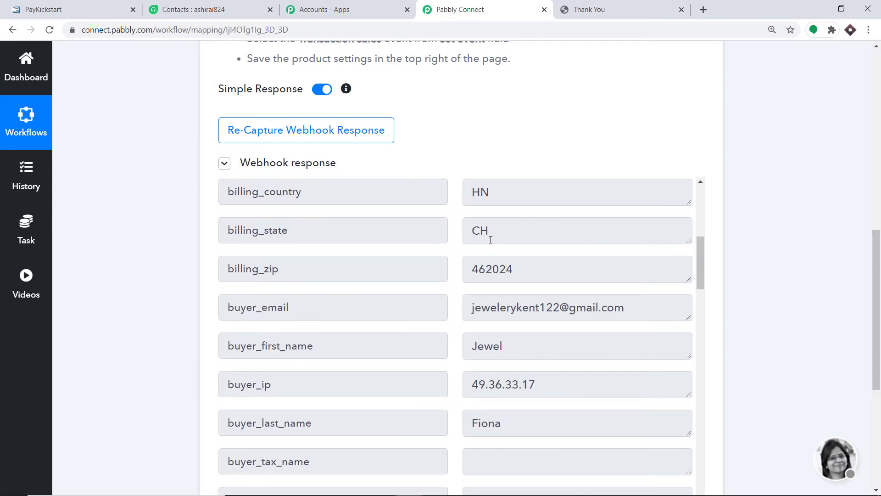
scroll(372, 224, down, 1)
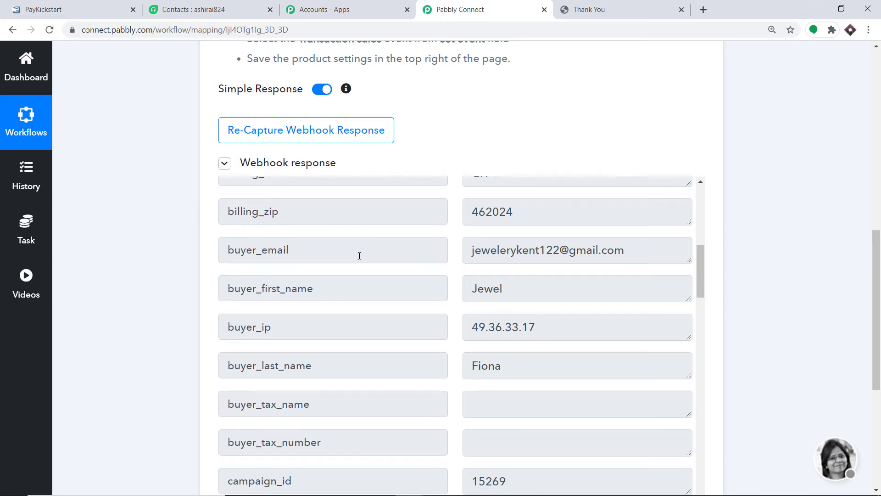
scroll(504, 307, down, 1)
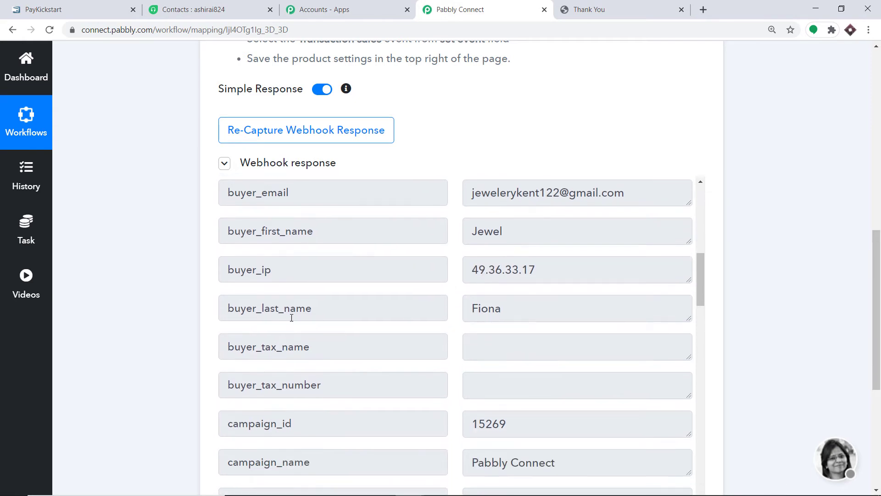
drag(876, 304, 880, 381)
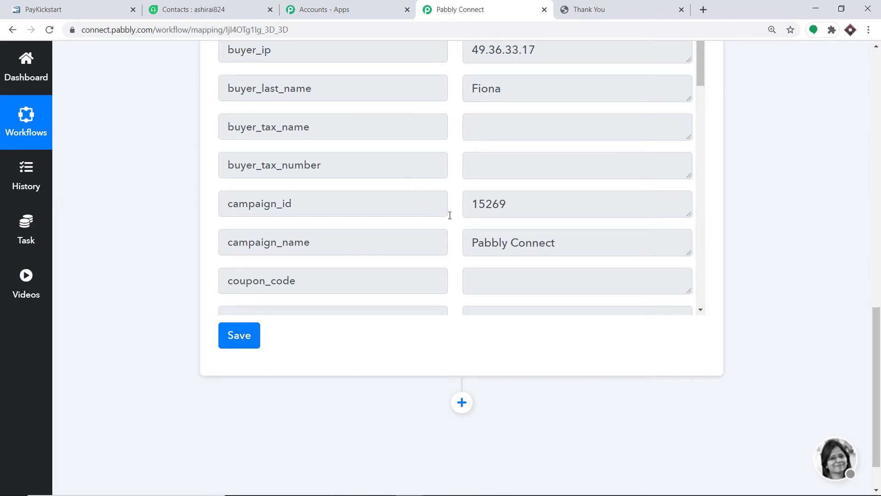
scroll(457, 285, down, 2)
click(467, 350)
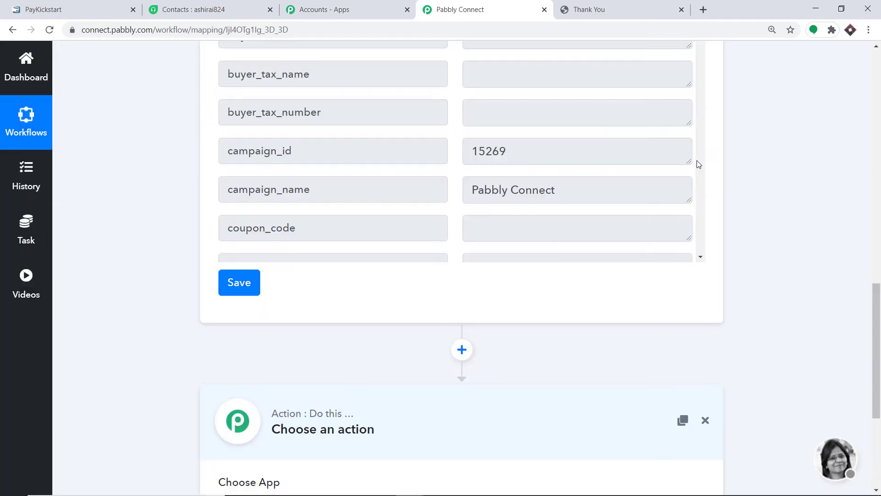
Step: Search 'fres' and choose Freshdesk as the action app
scroll(718, 189, down, 5)
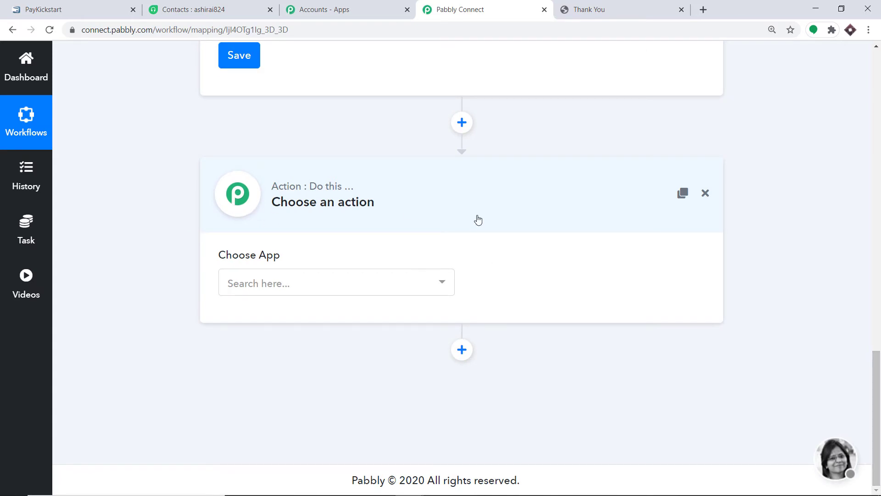
click(320, 282)
text(fres)
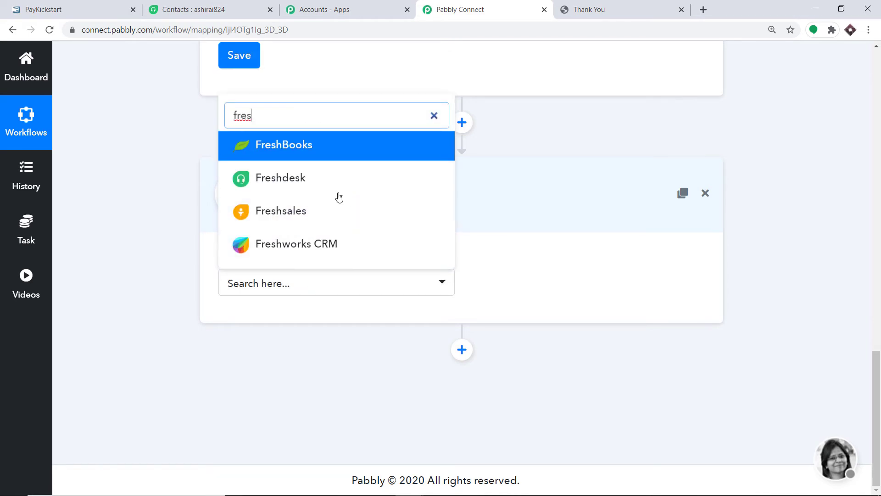
text(d)
key(BackSpace)
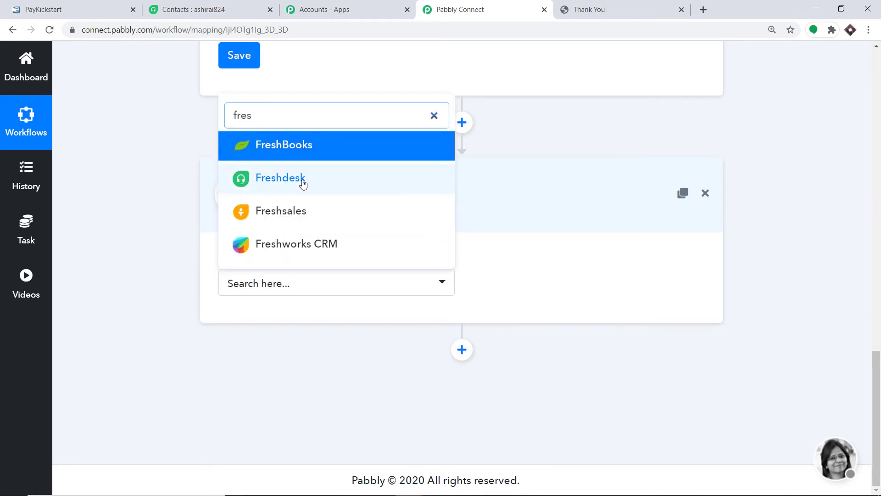
click(304, 183)
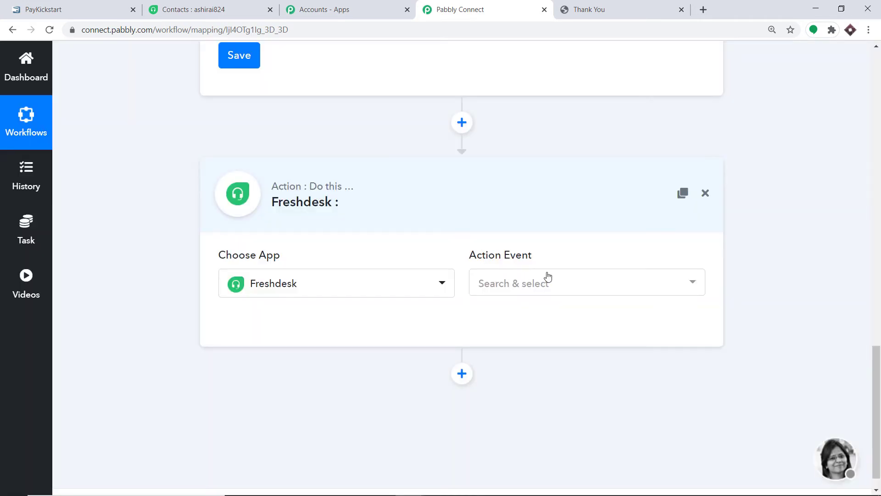
Step: Set the action event to Create Contact and start connecting the Freshdesk account
click(547, 275)
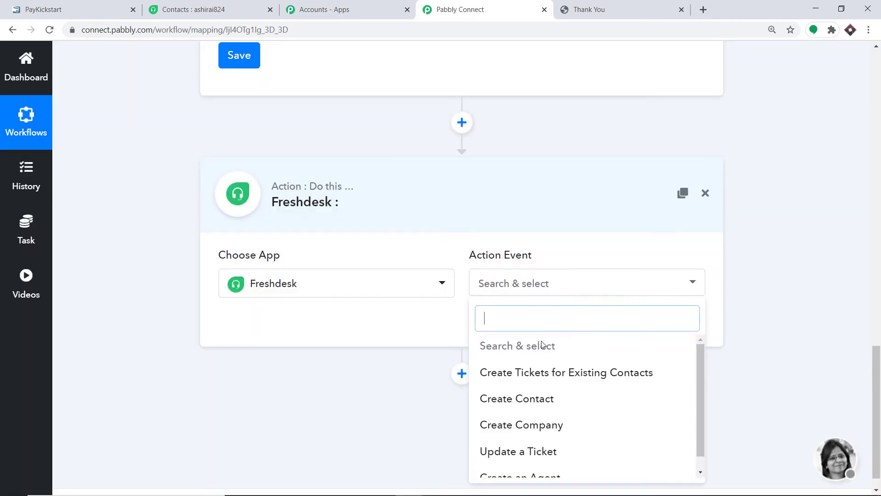
click(535, 399)
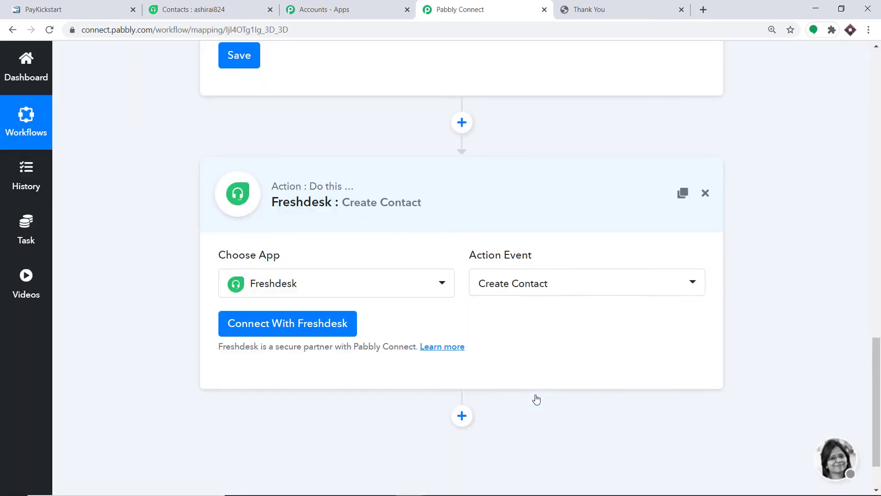
click(511, 285)
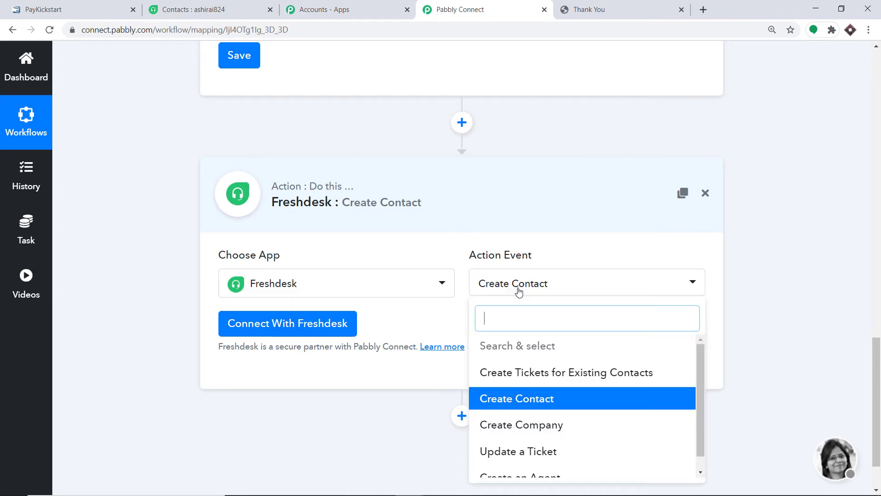
scroll(549, 387, down, 1)
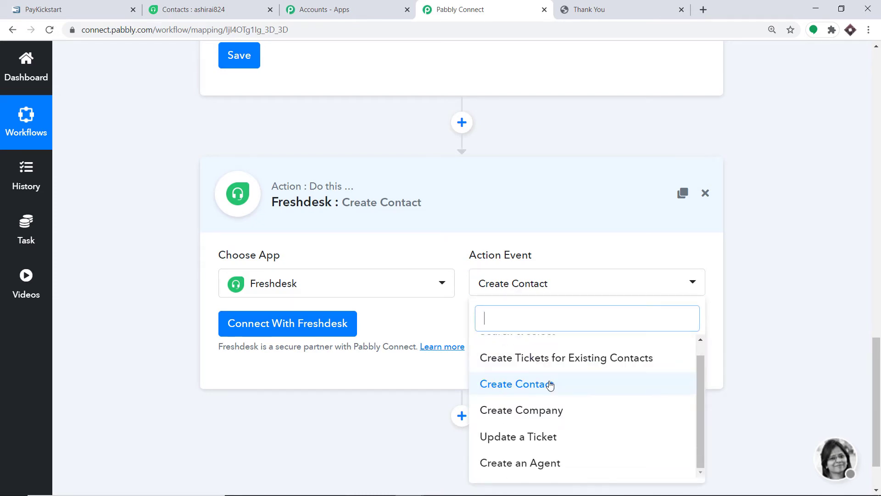
scroll(549, 386, down, 1)
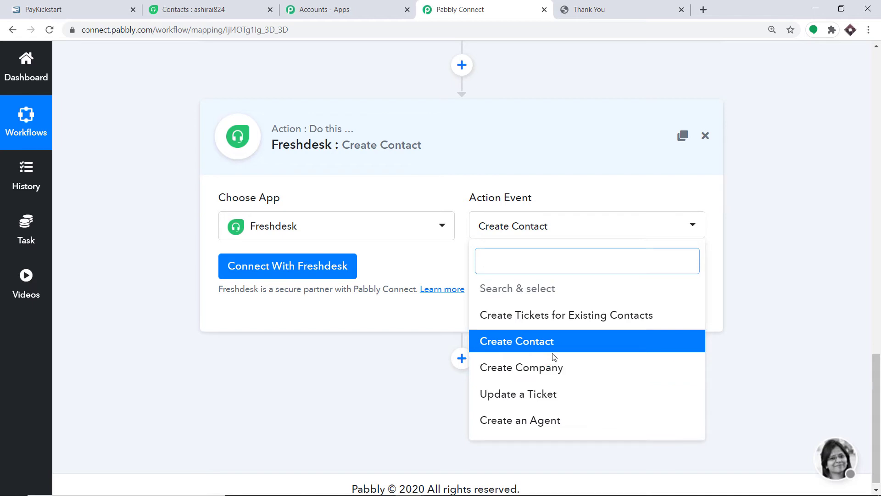
click(430, 263)
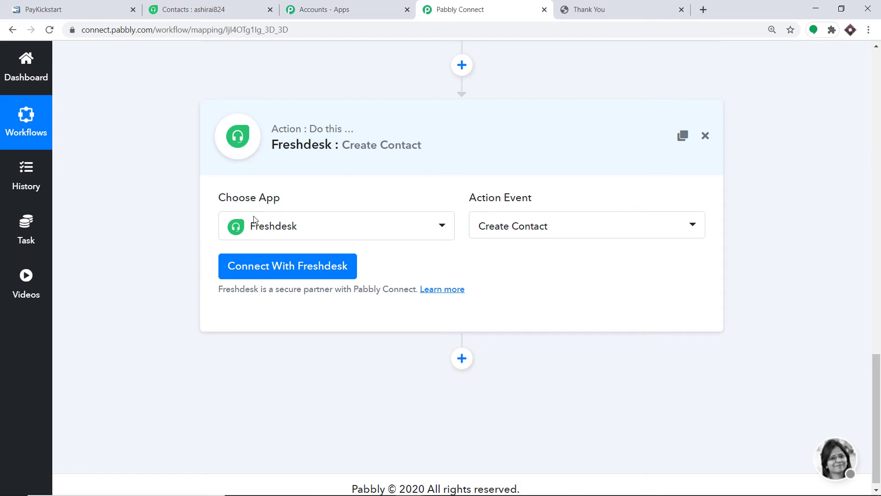
click(270, 267)
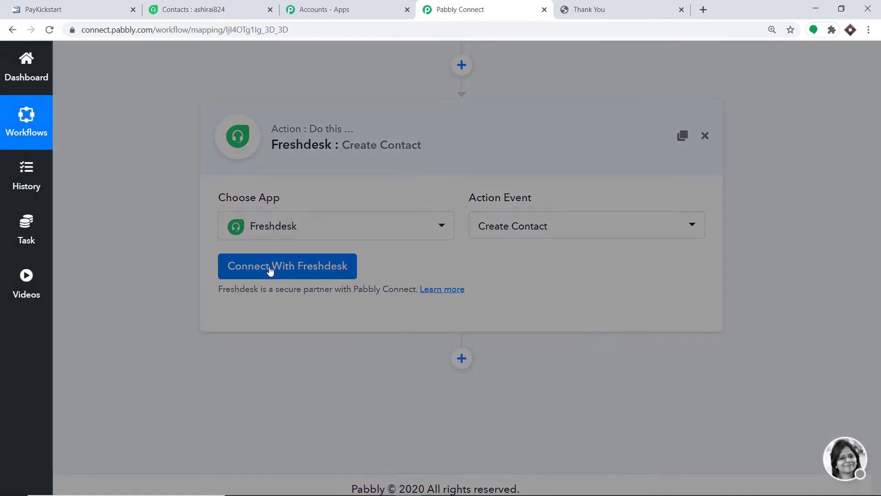
Step: Leave the empty Freshdesk credentials form and go to the Freshdesk Contacts tab
scroll(401, 227, down, 3)
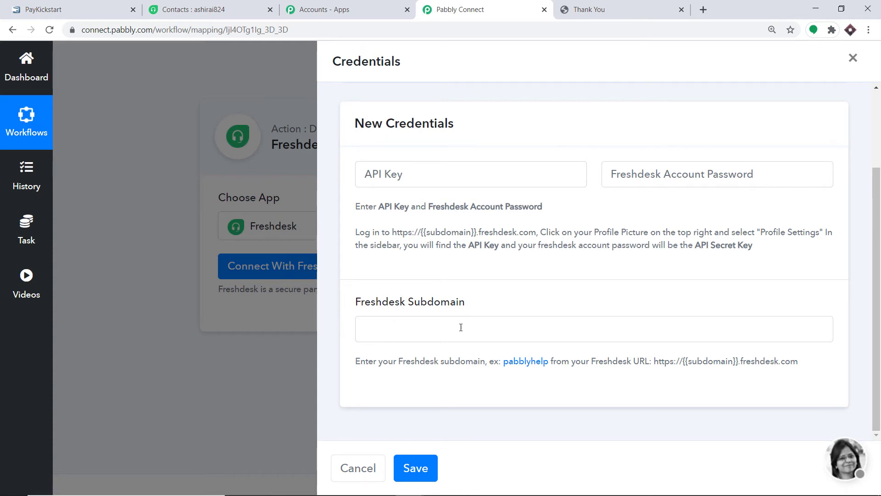
click(211, 9)
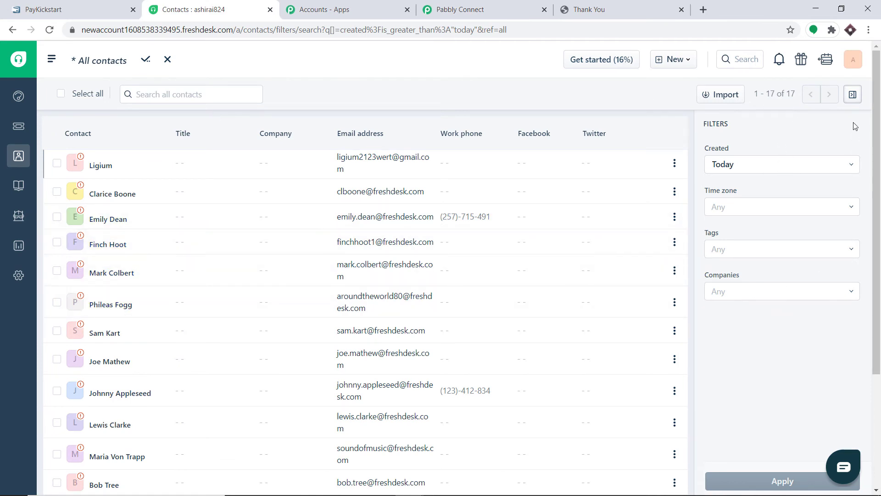
Step: Copy Your API Key from the Freshdesk profile settings page
click(853, 61)
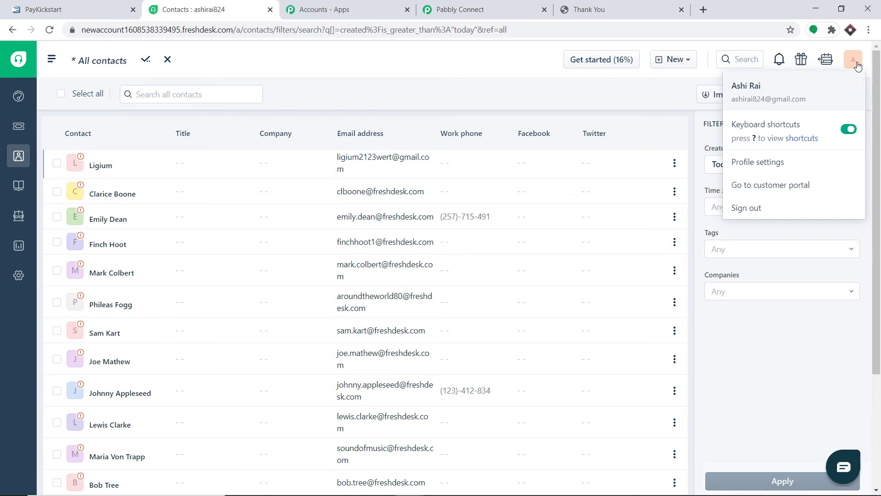
click(776, 163)
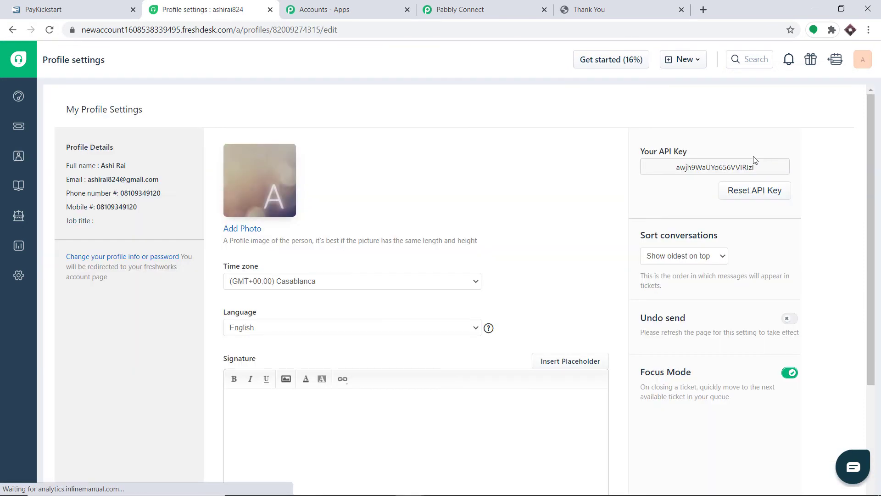
double_click(725, 167)
right_click(725, 166)
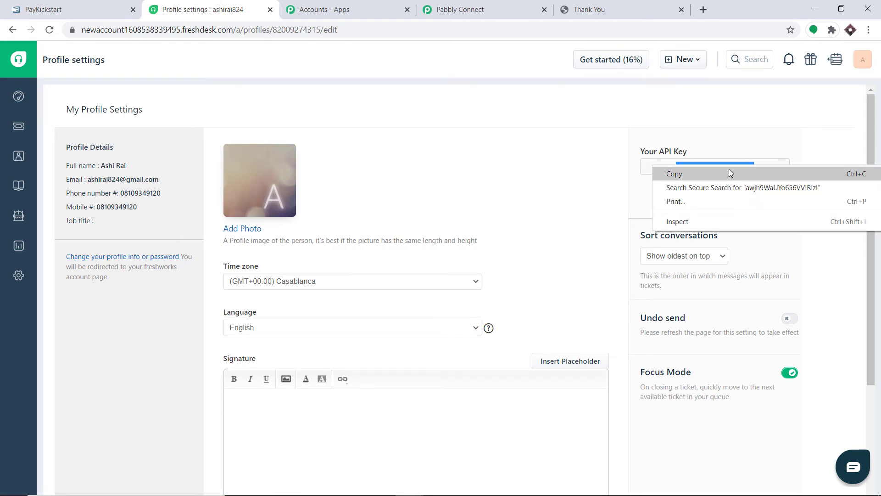
click(730, 173)
Step: Paste the API key into Pabbly's API Key field and enter the Freshdesk account password
click(460, 9)
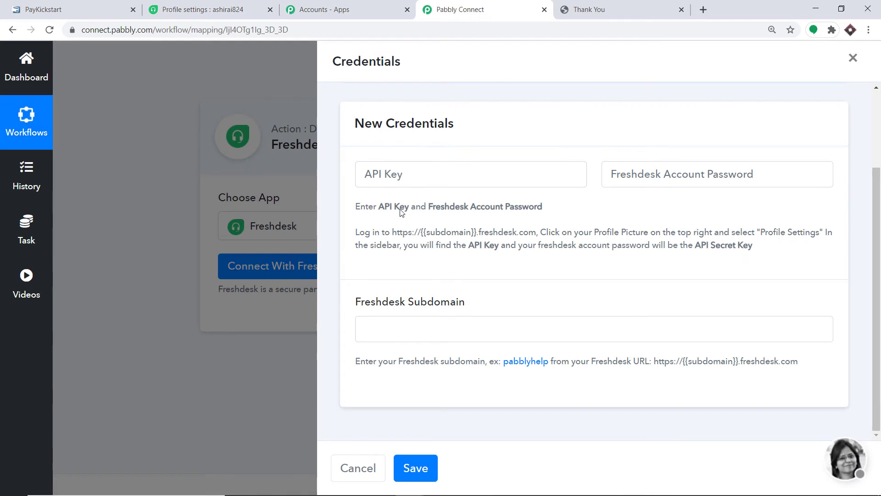
right_click(403, 175)
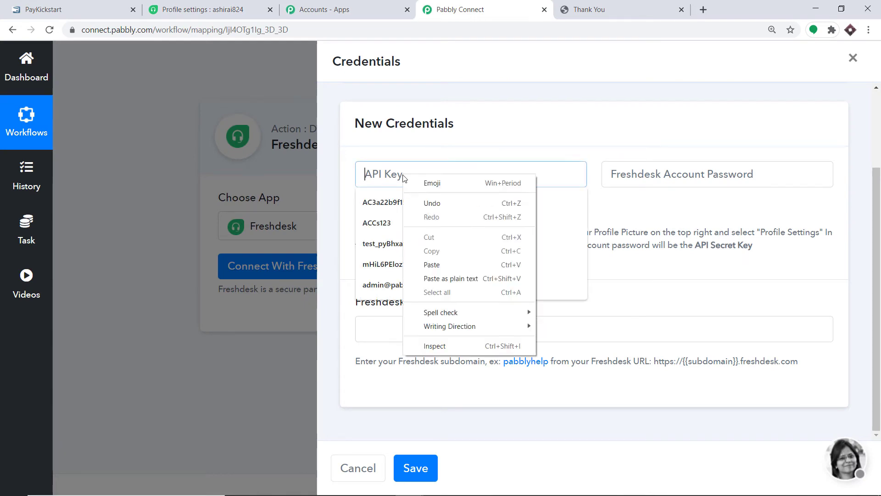
click(444, 263)
click(612, 136)
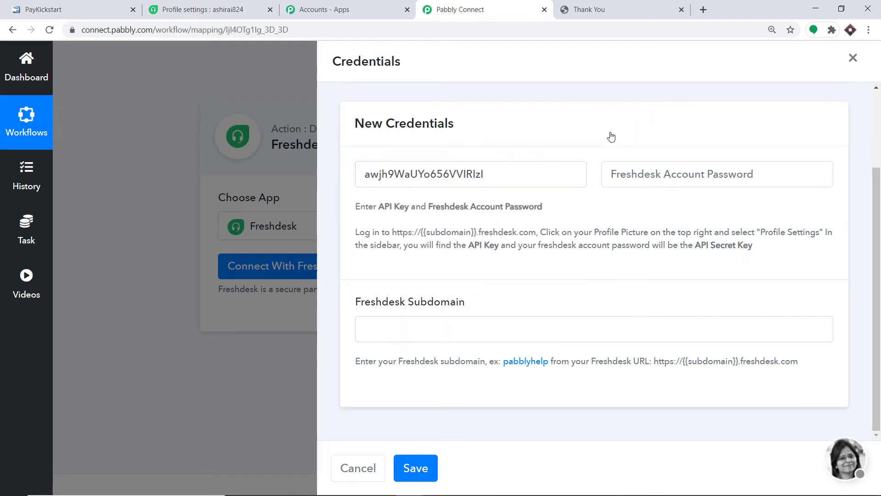
click(248, 18)
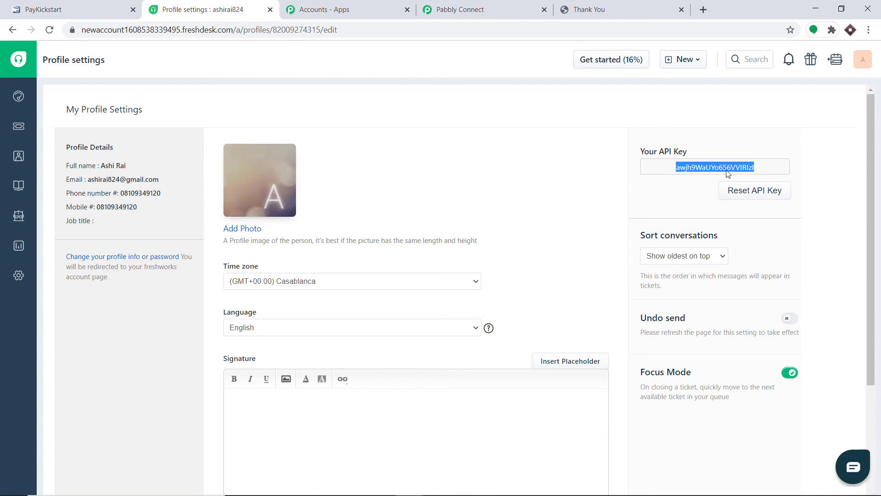
click(484, 5)
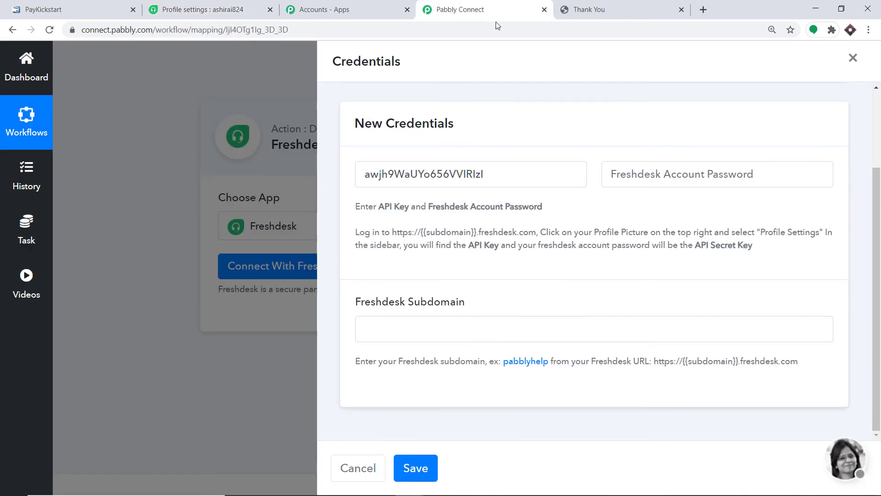
click(202, 9)
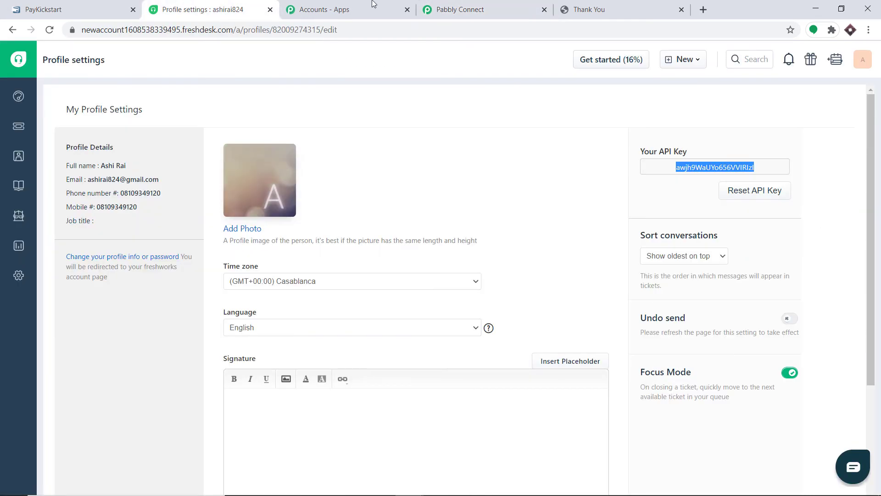
click(460, 9)
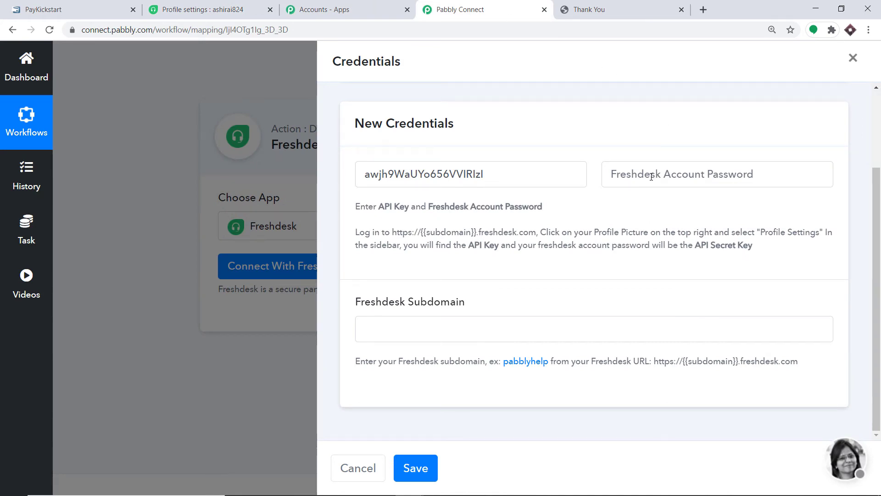
click(651, 176)
key(ctrl+v)
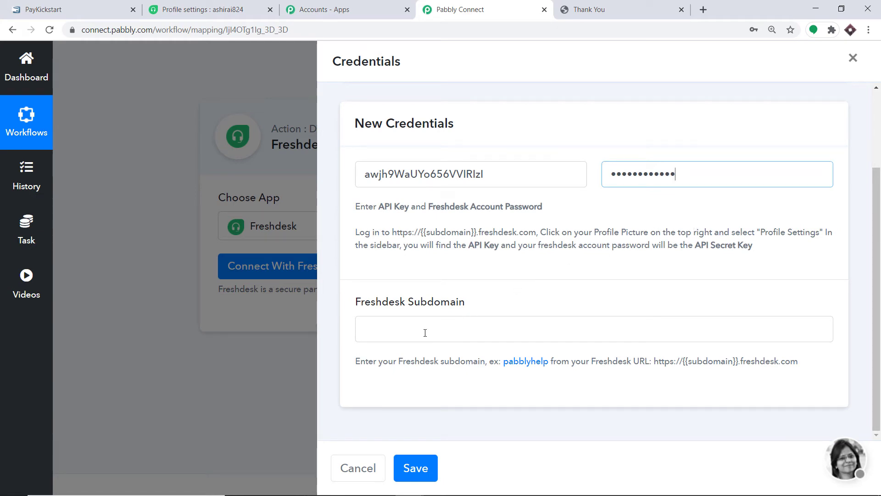
click(204, 8)
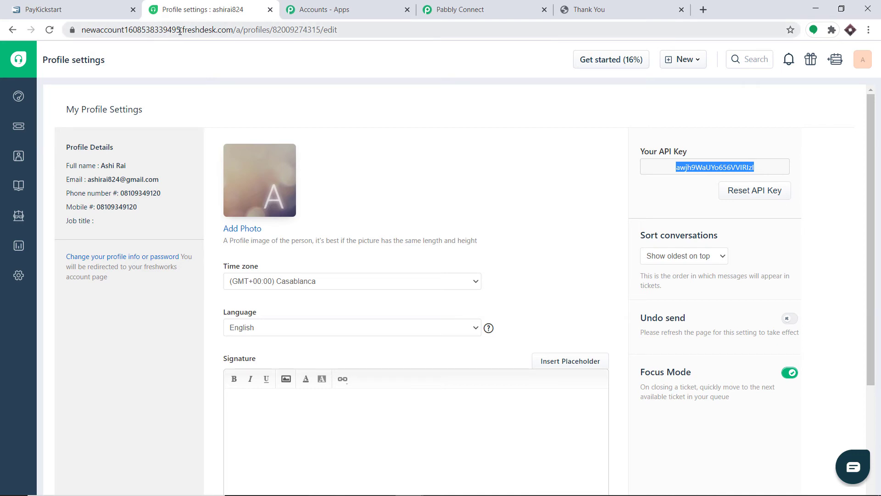
Step: Copy the subdomain from the Freshdesk URL into Freshdesk Subdomain and save the connection
drag(180, 30, 81, 30)
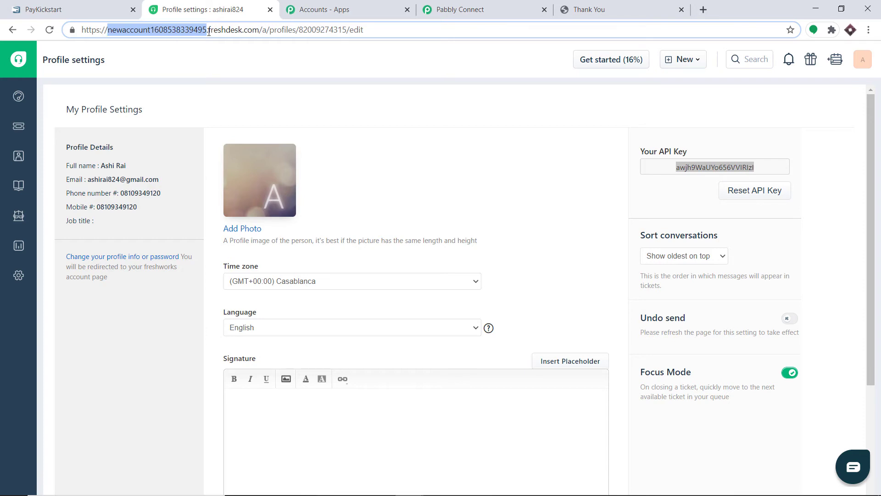
right_click(154, 31)
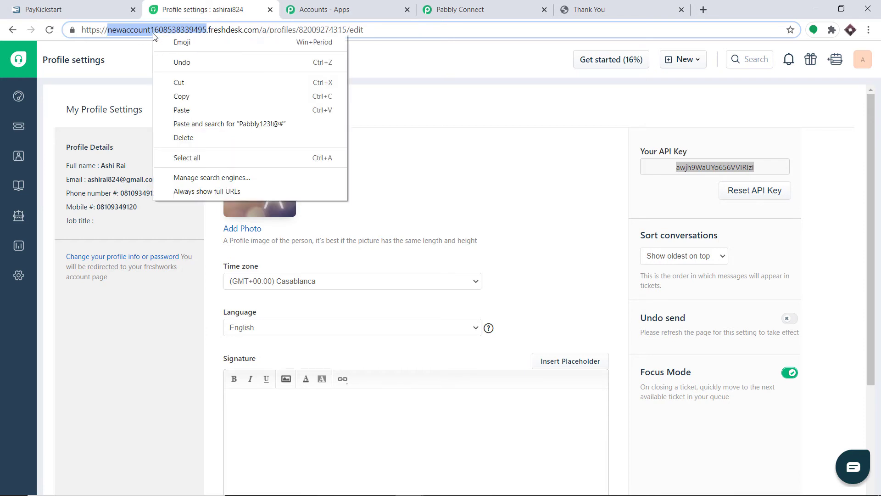
click(181, 96)
click(532, 9)
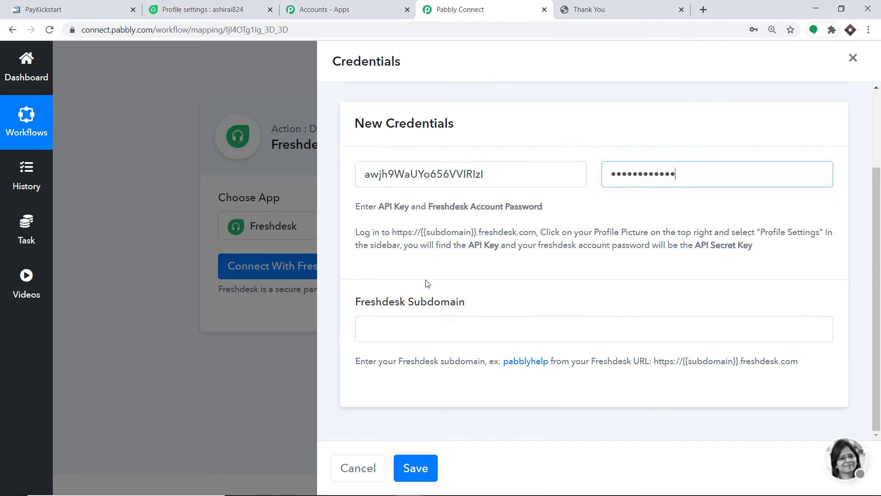
right_click(412, 326)
click(462, 233)
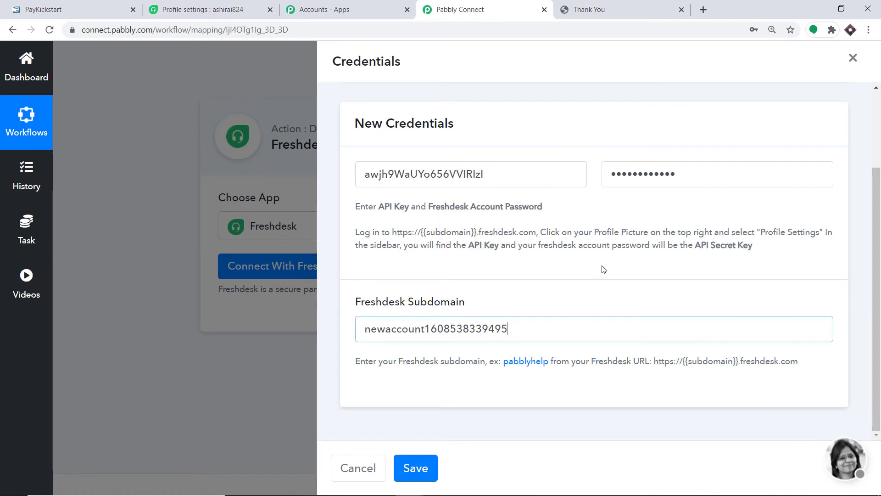
click(415, 467)
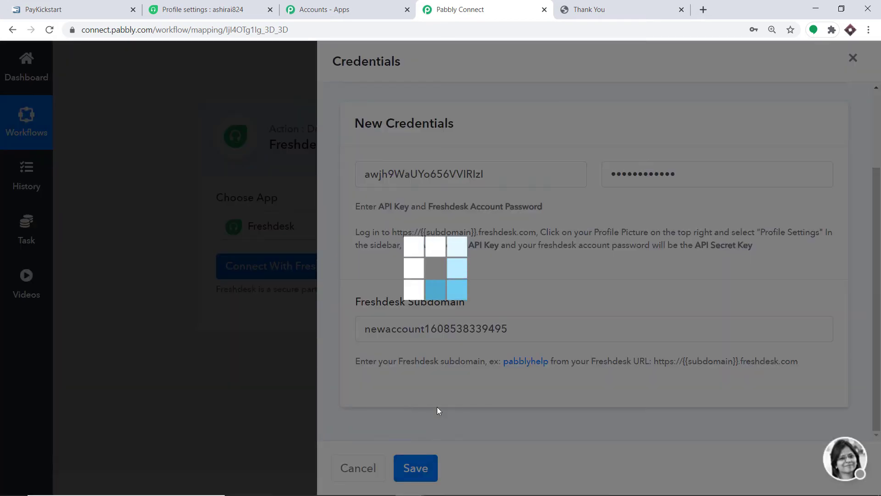
Step: Map buyer_first_name and buyer_last_name into the Full Name field
scroll(453, 212, down, 2)
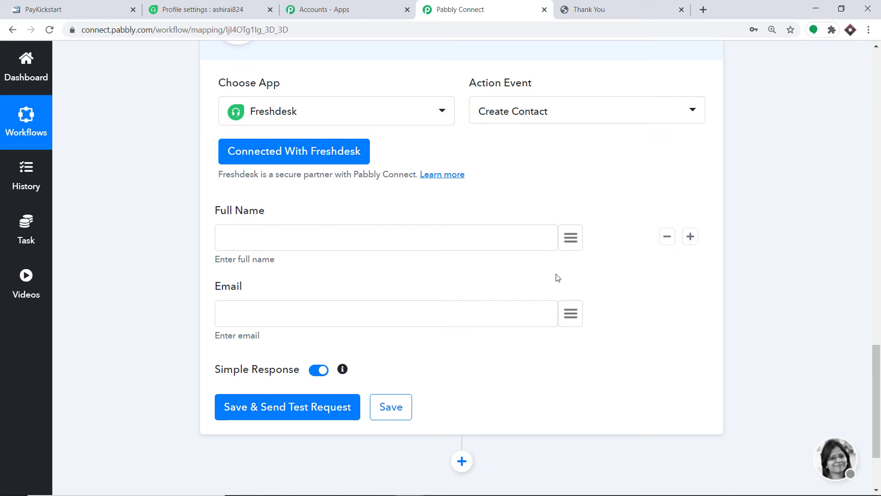
click(569, 245)
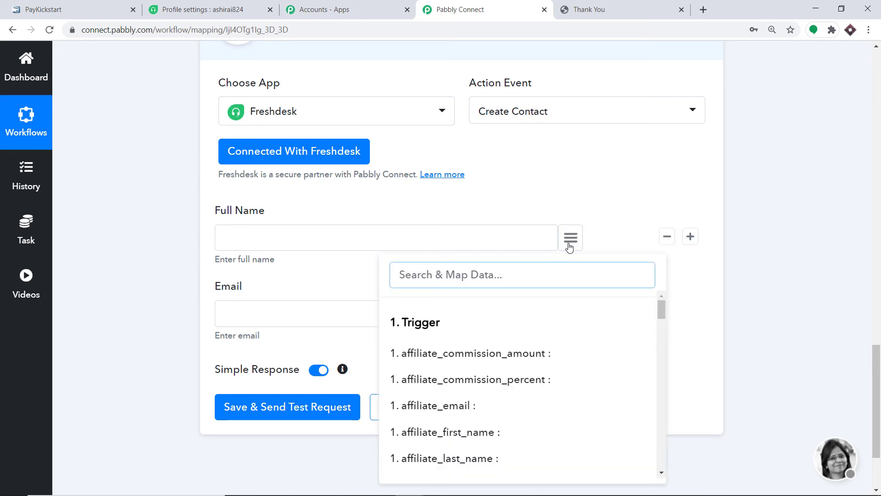
text(name)
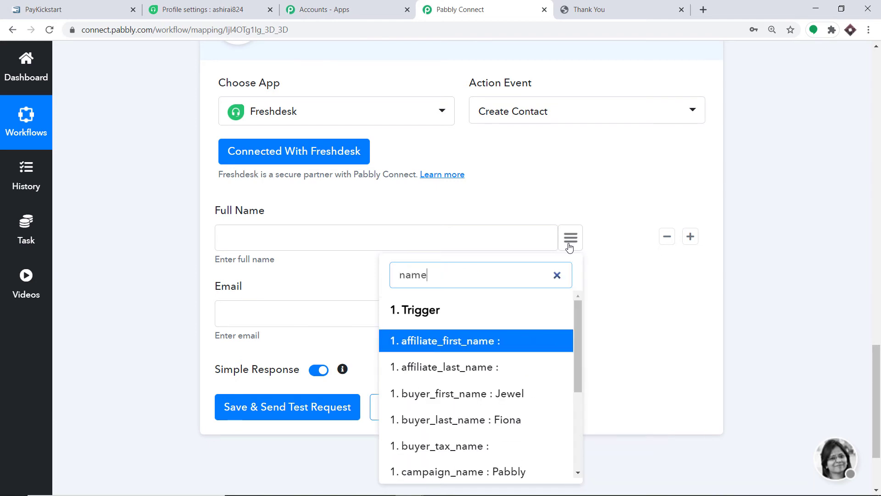
click(509, 393)
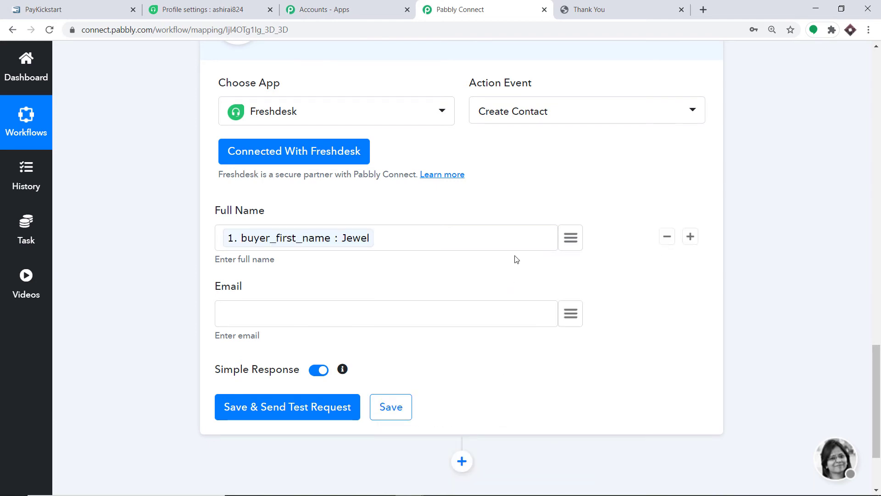
click(576, 241)
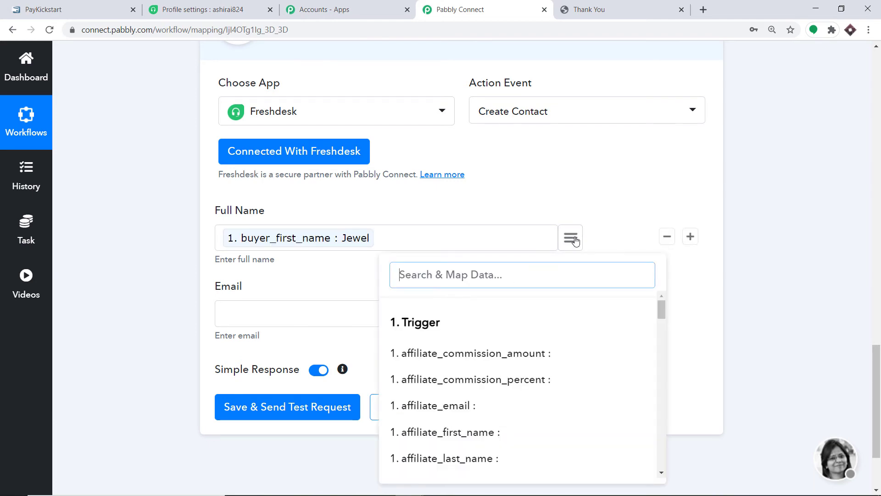
text(las)
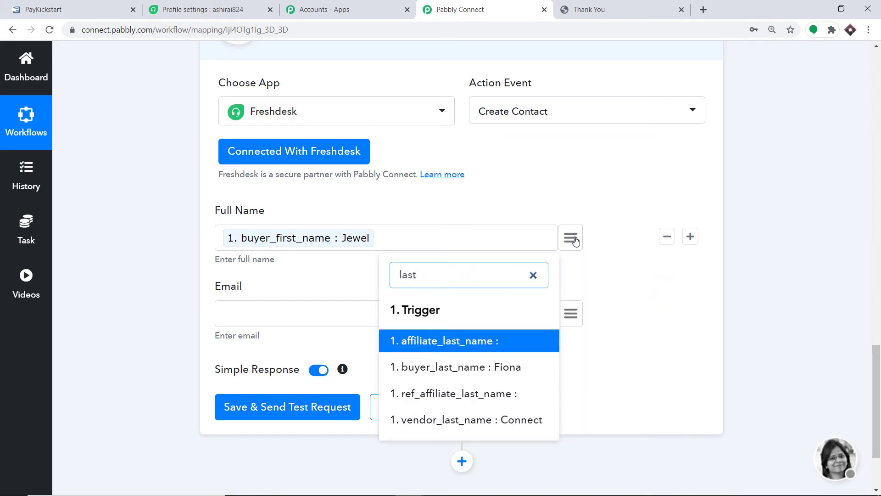
text(t)
click(467, 367)
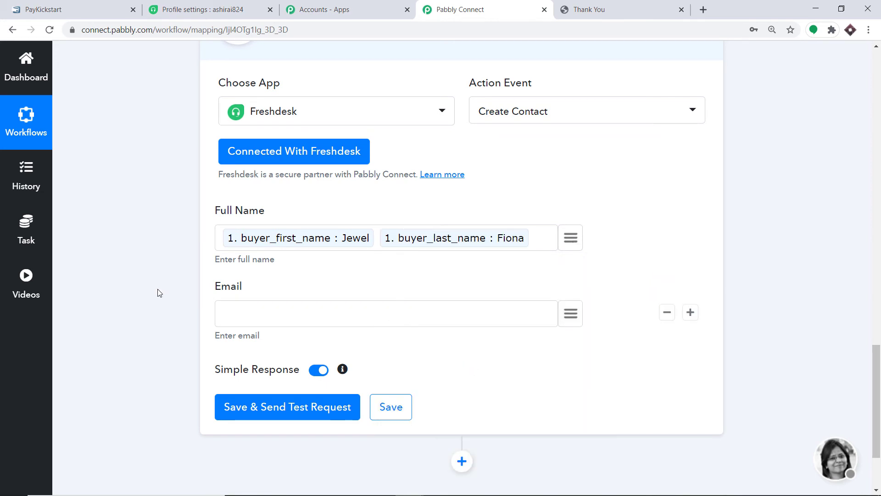
Step: Map buyer_email into the Email field
click(575, 319)
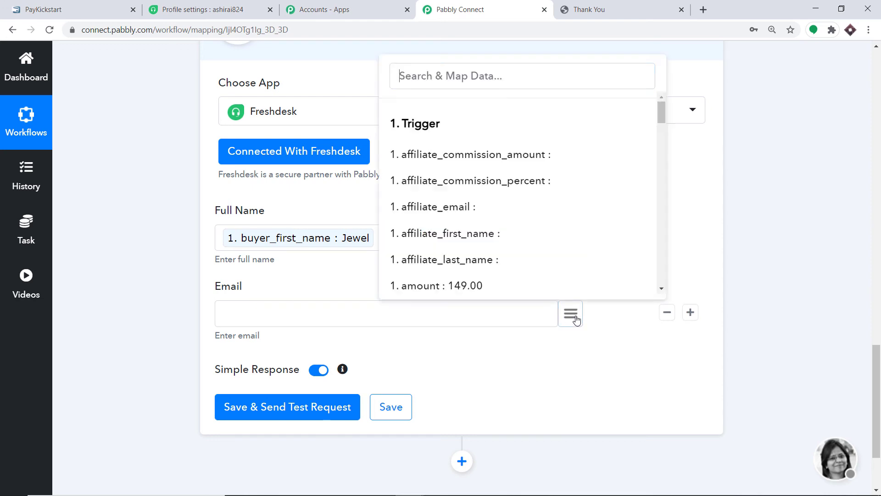
text(email)
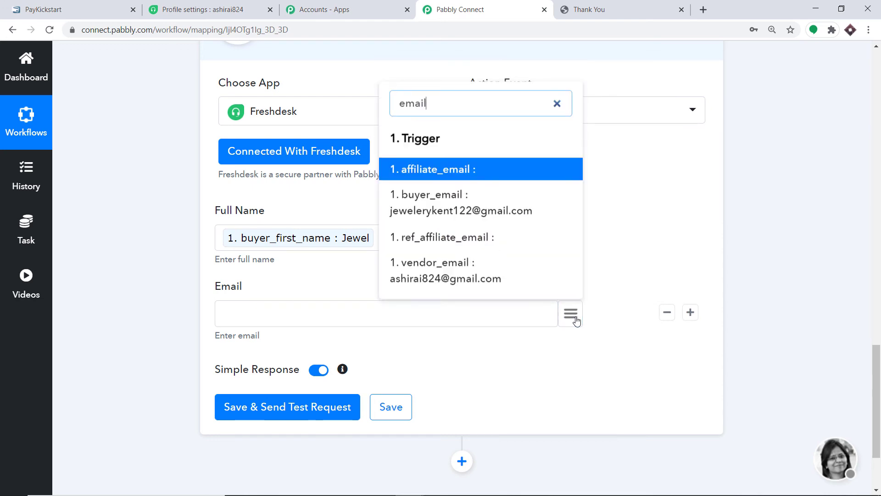
click(452, 193)
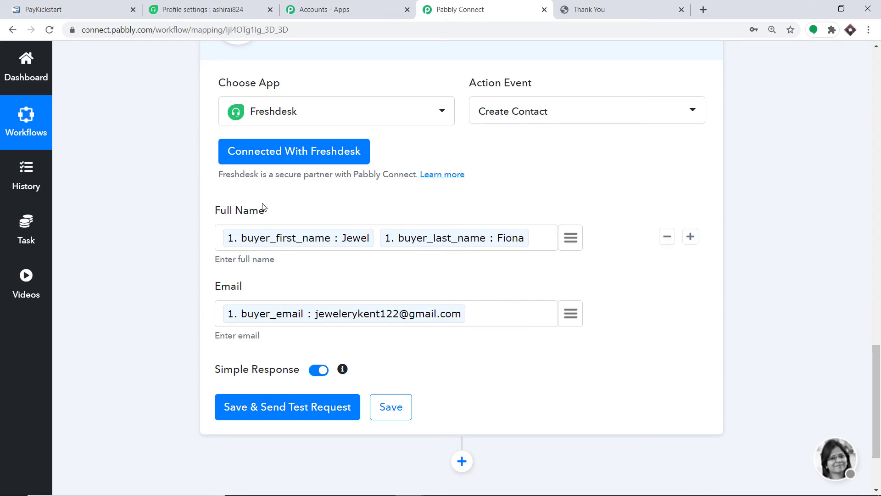
Step: Save the action, send a test request, and review the new contact's API response
click(289, 407)
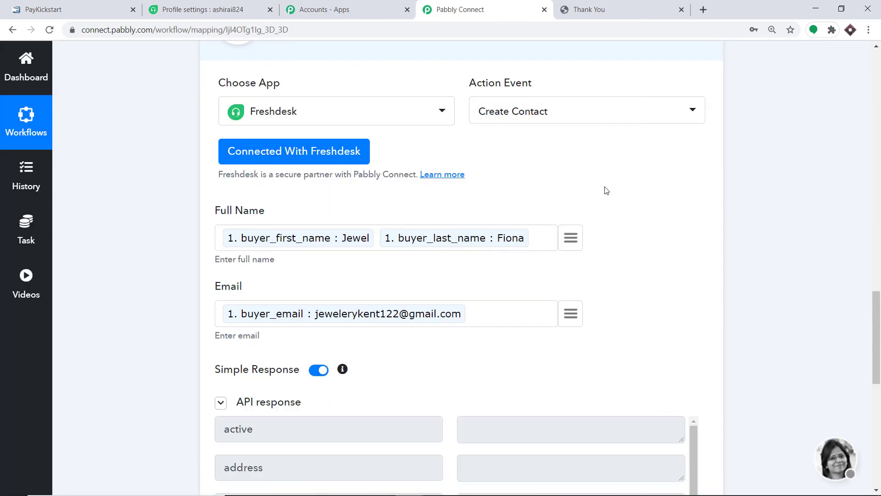
scroll(576, 199, down, 10)
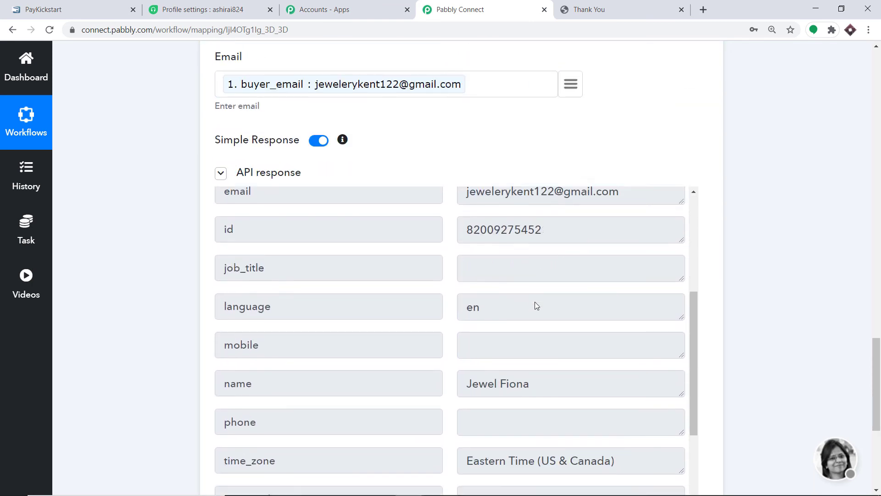
scroll(535, 306, down, 3)
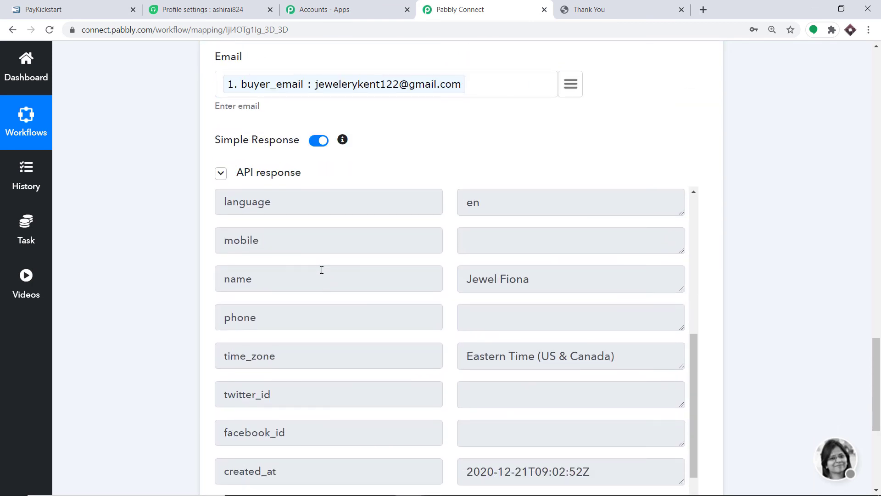
click(198, 7)
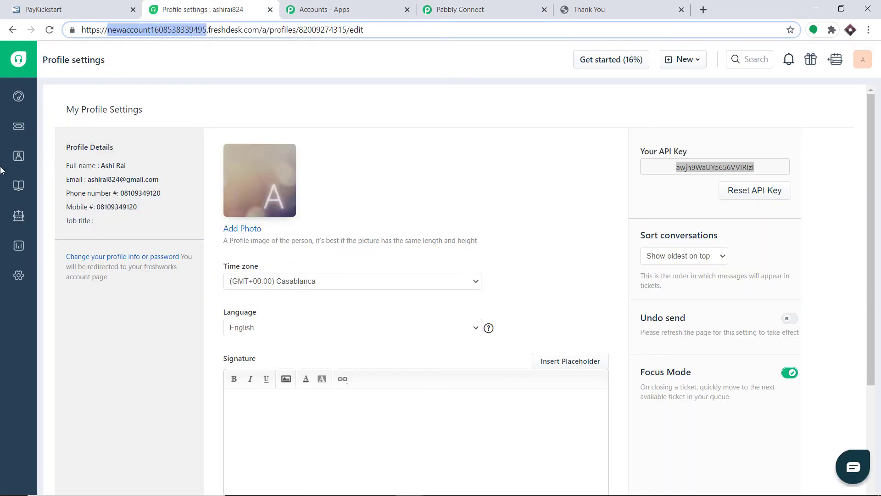
Step: Open Freshdesk's contacts list to see the new buyer contact, then return to Pabbly Connect
mouse_move(19, 163)
click(58, 161)
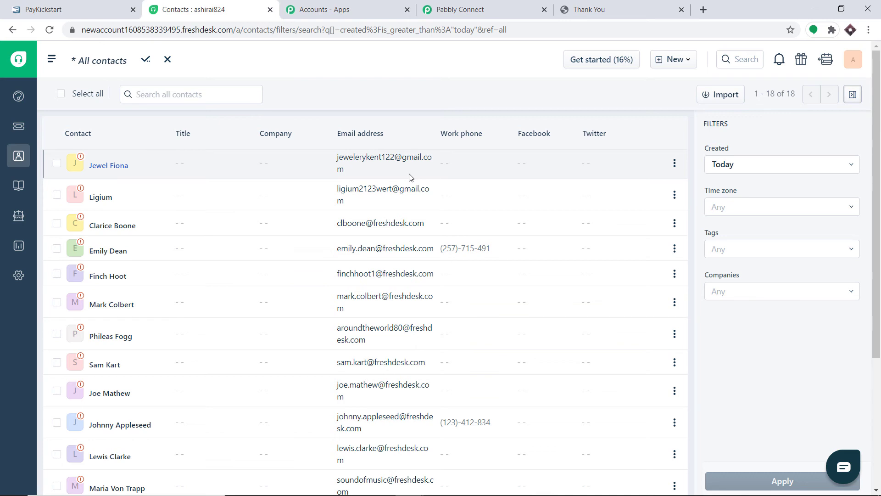
click(488, 6)
scroll(520, 164, up, 8)
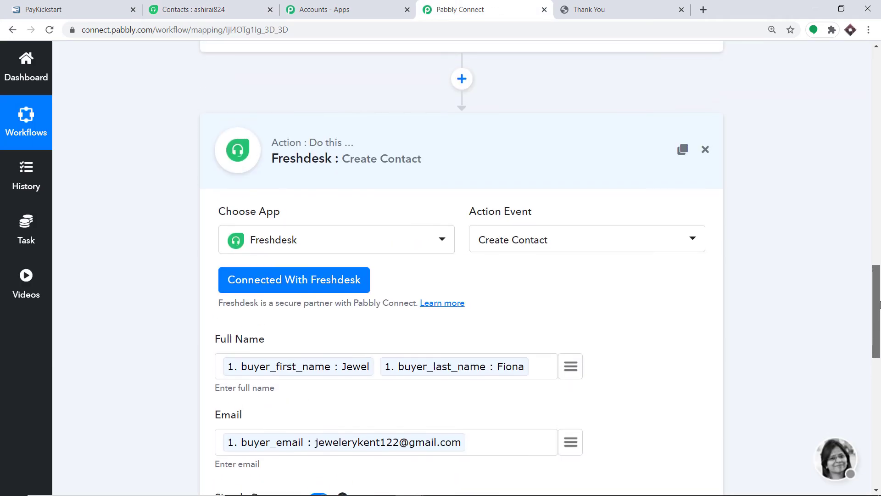
Step: Collapse the Freshdesk action and PayKickstart trigger into the compact workflow overview
click(520, 164)
drag(878, 340, 878, 87)
click(435, 117)
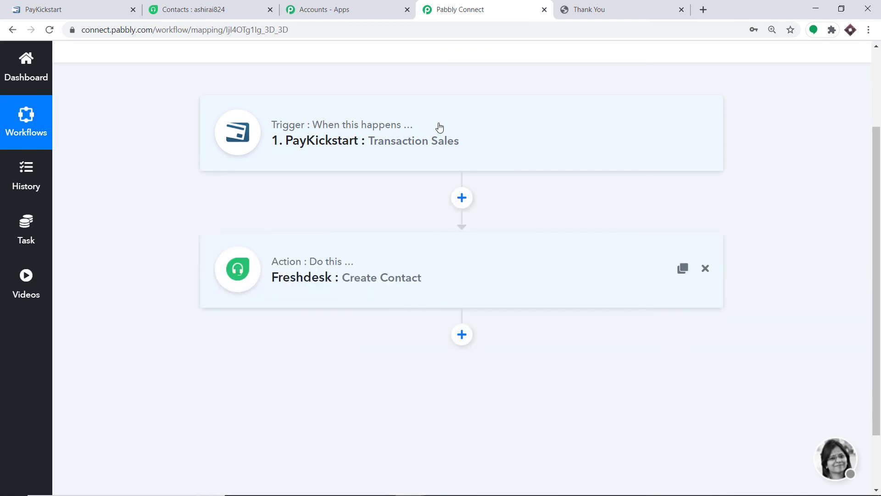
drag(878, 247, 878, 219)
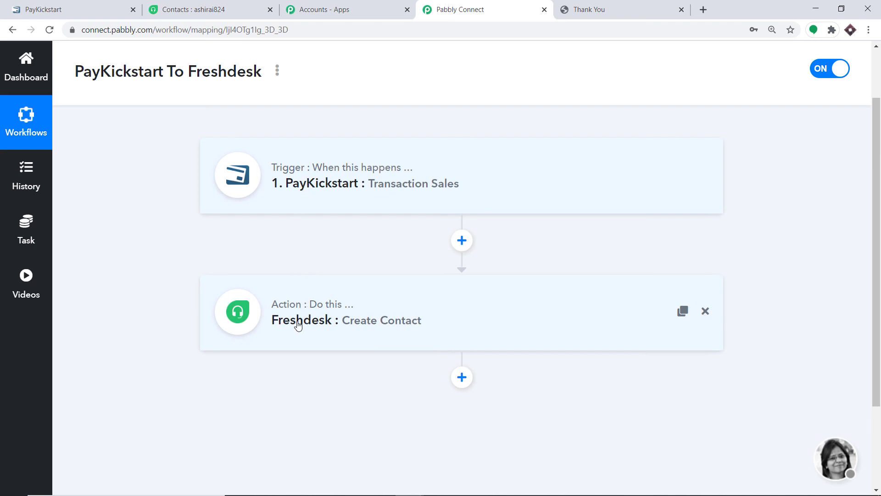
click(99, 6)
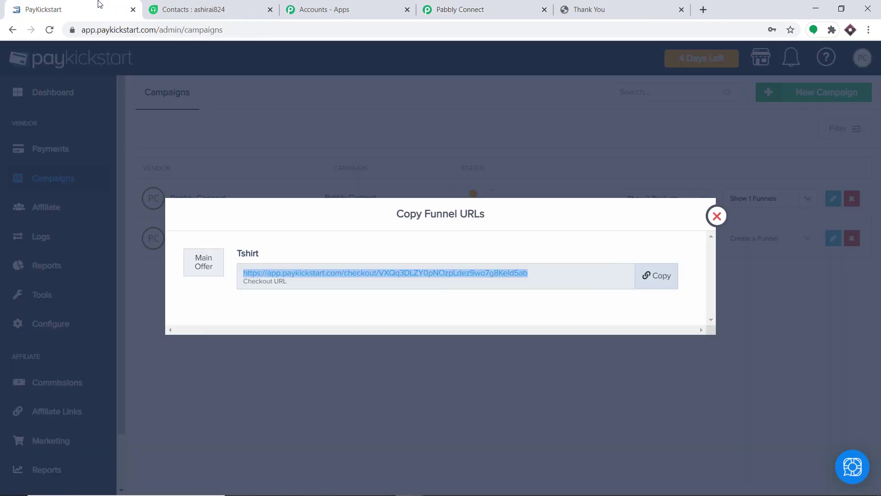
Step: Load the copied Tshirt checkout URL in a new tab, past the duplicate-purchase warning
click(652, 281)
click(701, 10)
key(ctrl+v)
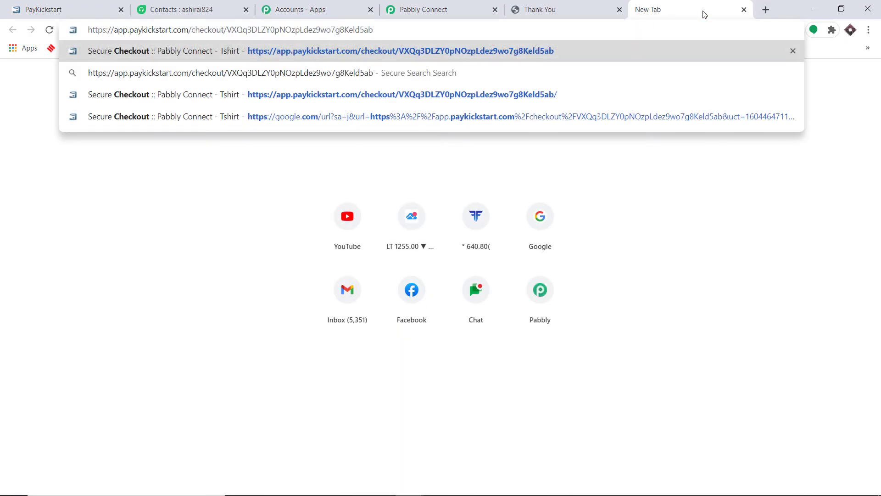
key(Return)
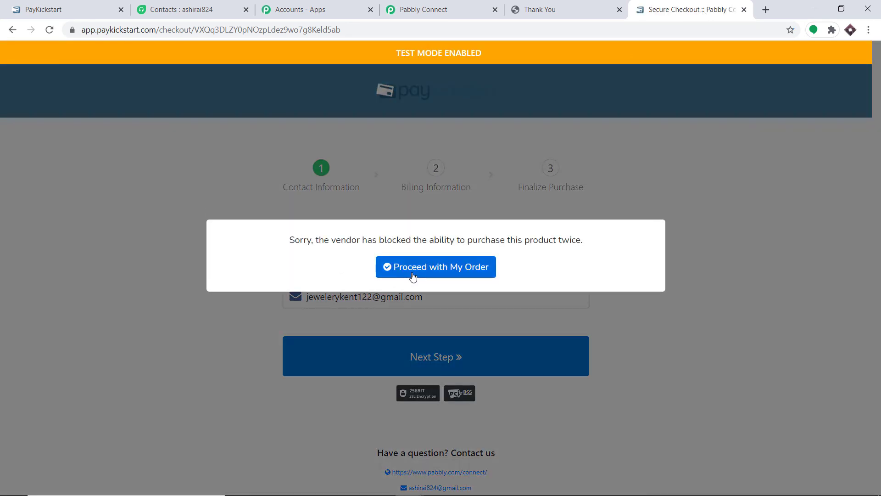
click(411, 271)
Step: Replace the first name, last name and e-mail username with a new buyer's details
drag(354, 263, 288, 262)
key(BackSpace)
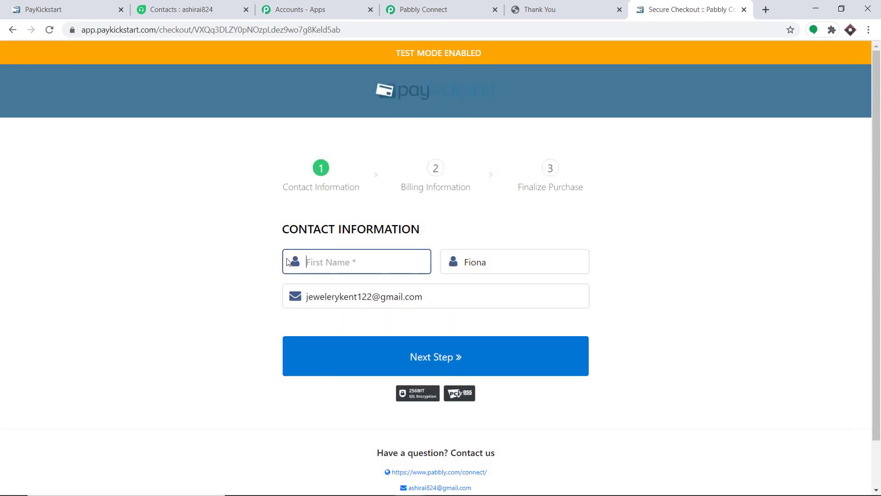
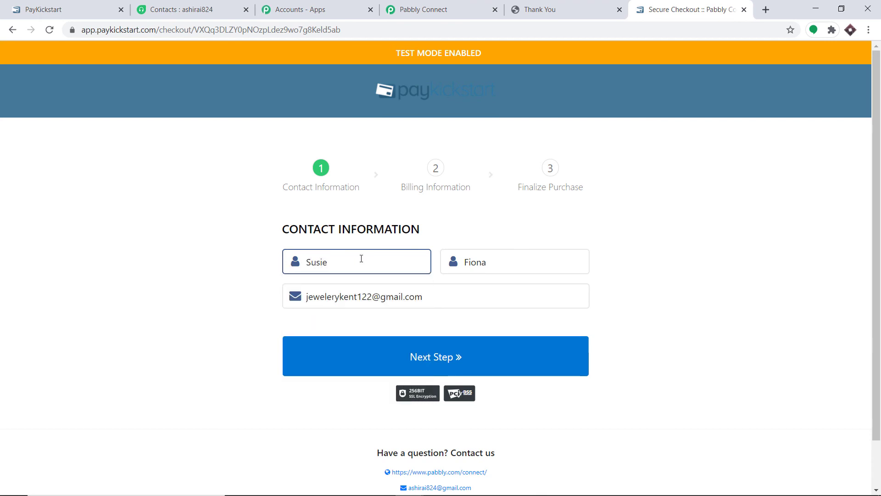
click(500, 262)
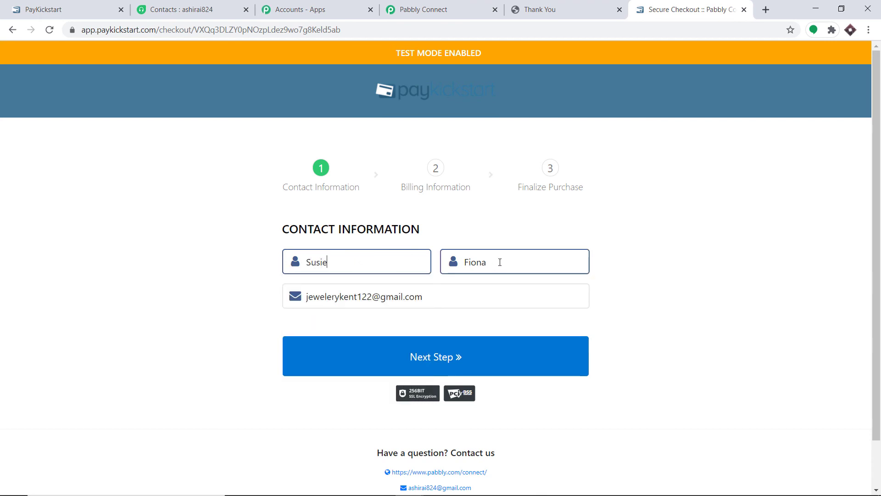
drag(499, 262, 431, 254)
key(BackSpace)
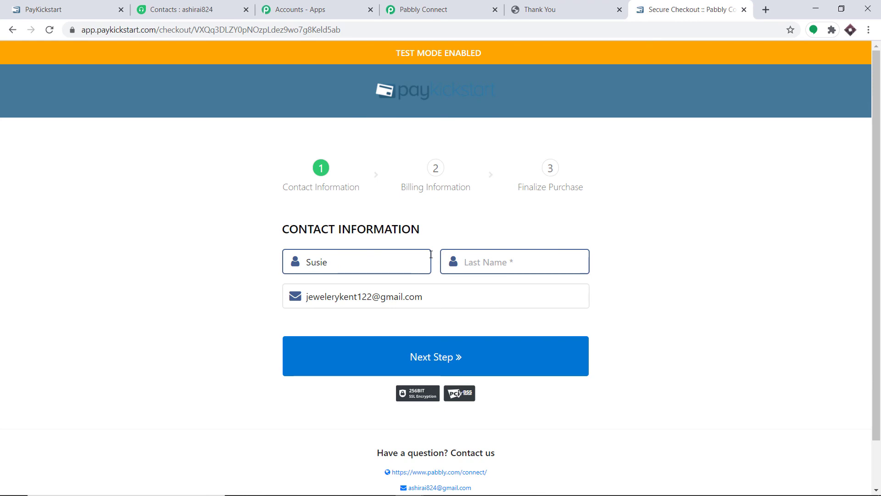
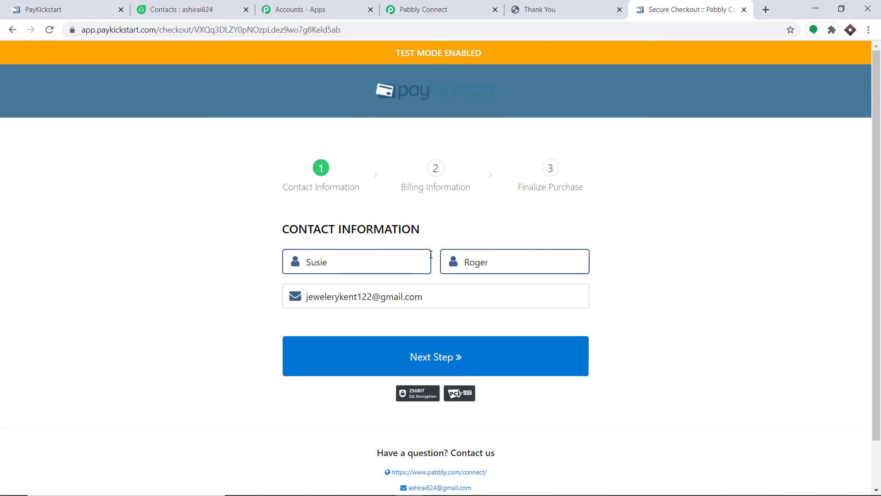
drag(371, 297, 285, 302)
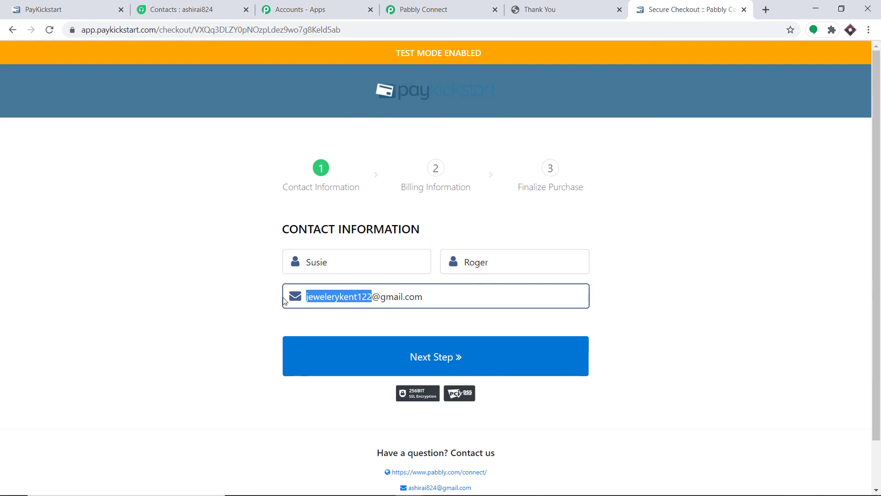
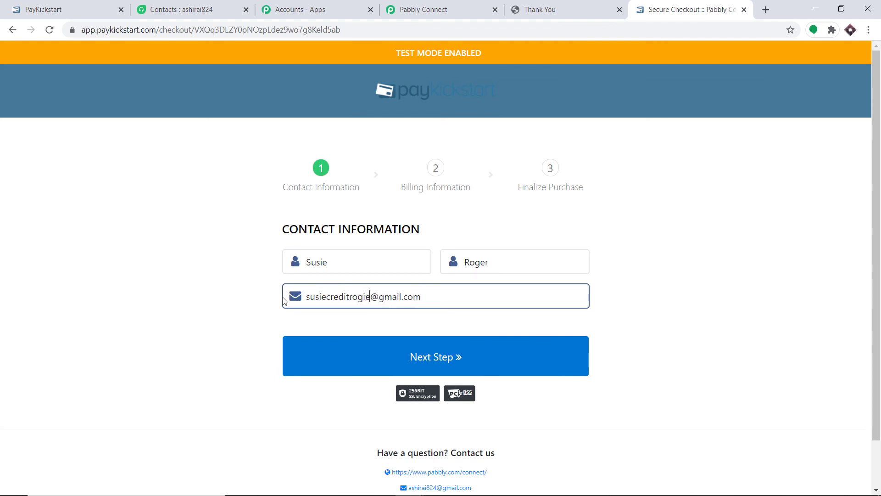
Step: Advance to billing information and try Italy as the country
click(437, 354)
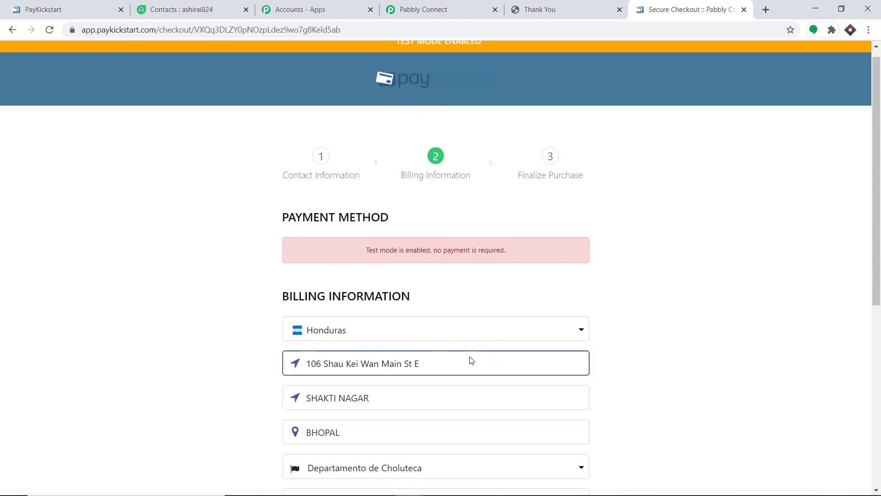
click(380, 265)
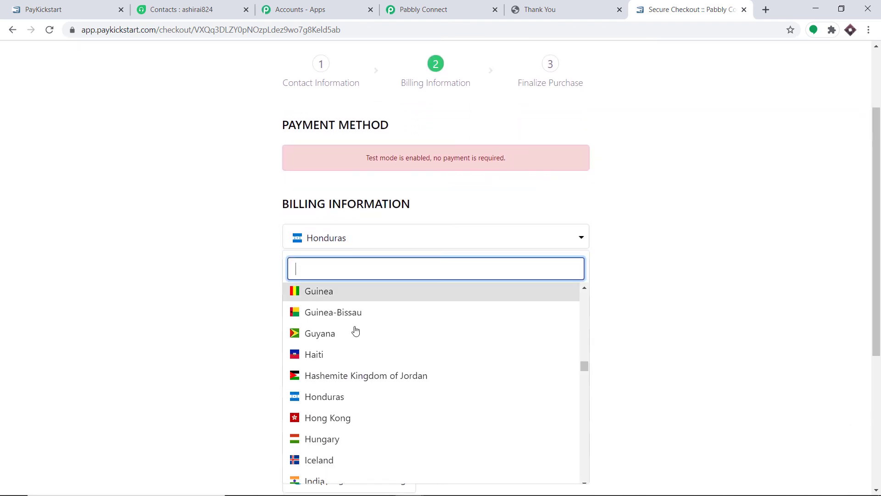
scroll(358, 342, down, 5)
click(328, 402)
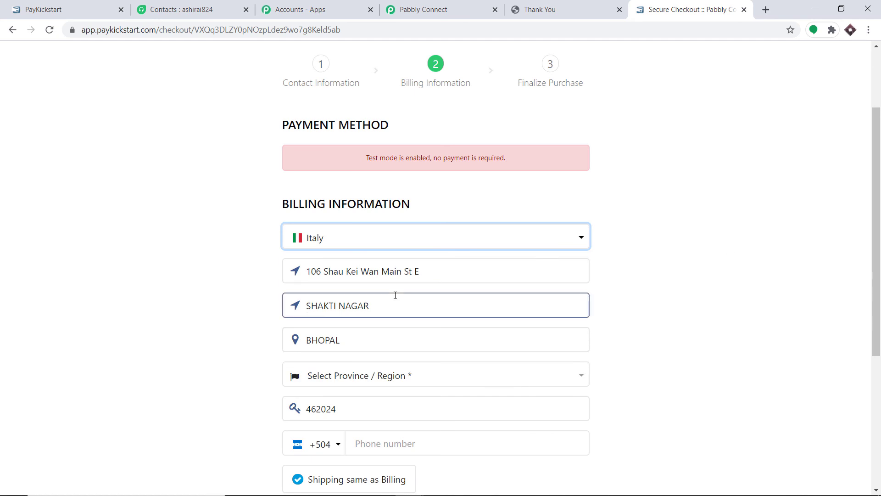
scroll(353, 279, down, 2)
click(351, 265)
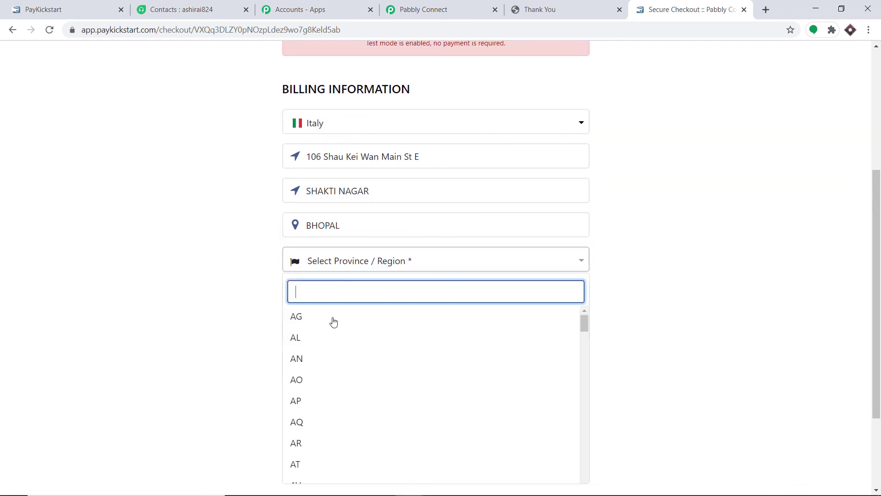
click(334, 327)
Step: Autofill a saved Brazilian address, choose Distrito Federal, and reach the Rs149.00 order summary
click(389, 331)
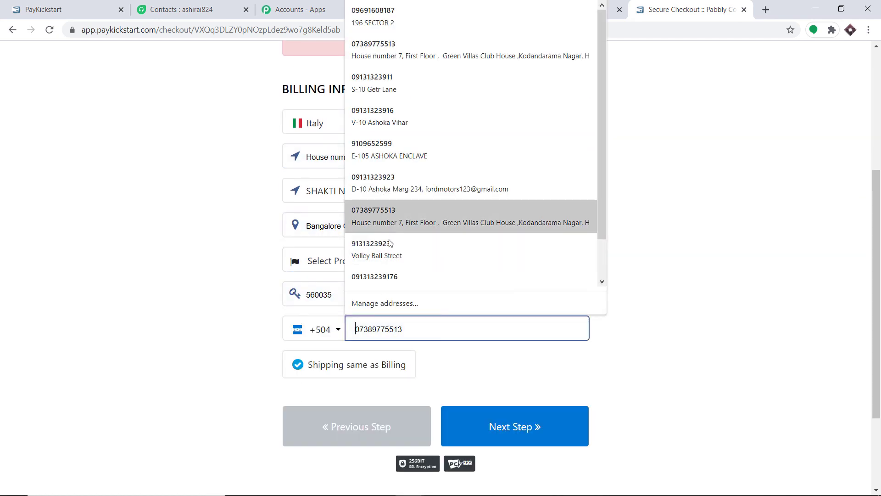
click(389, 257)
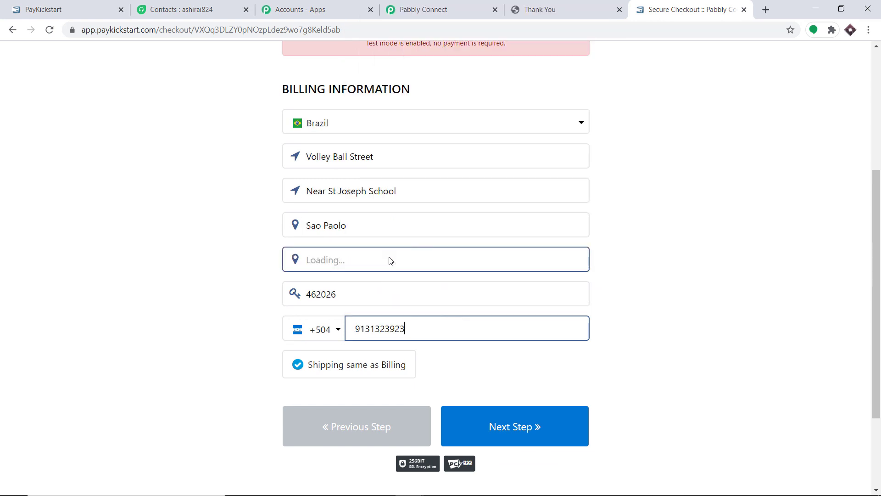
click(662, 133)
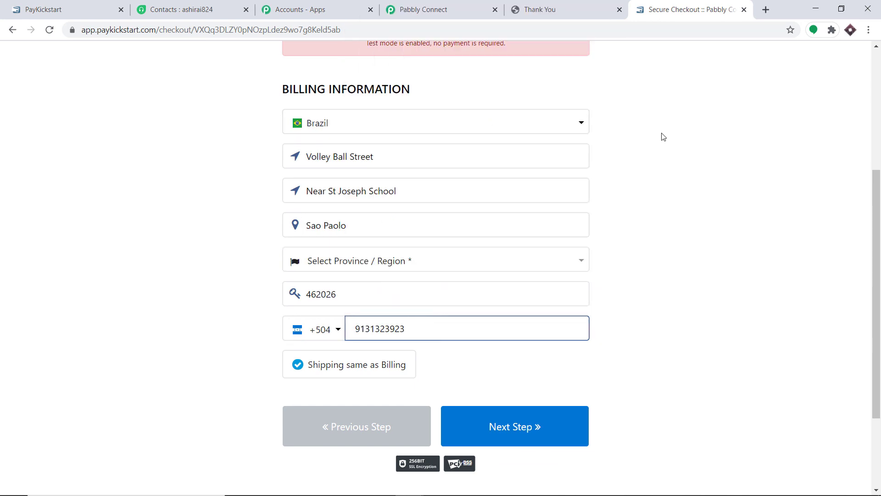
click(420, 262)
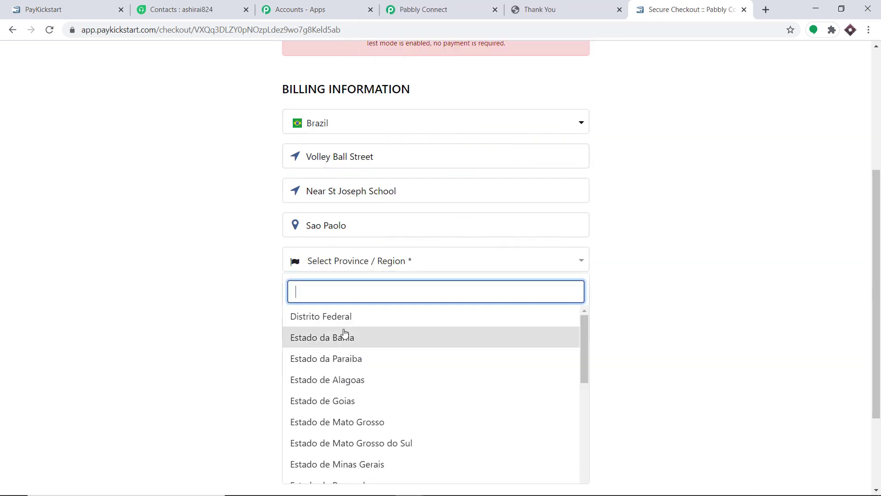
click(350, 312)
scroll(644, 258, down, 1)
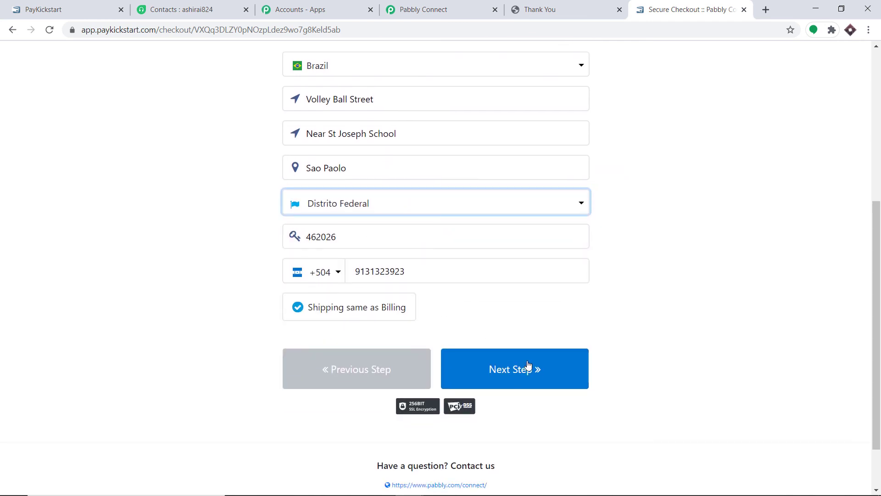
click(546, 380)
scroll(362, 328, down, 1)
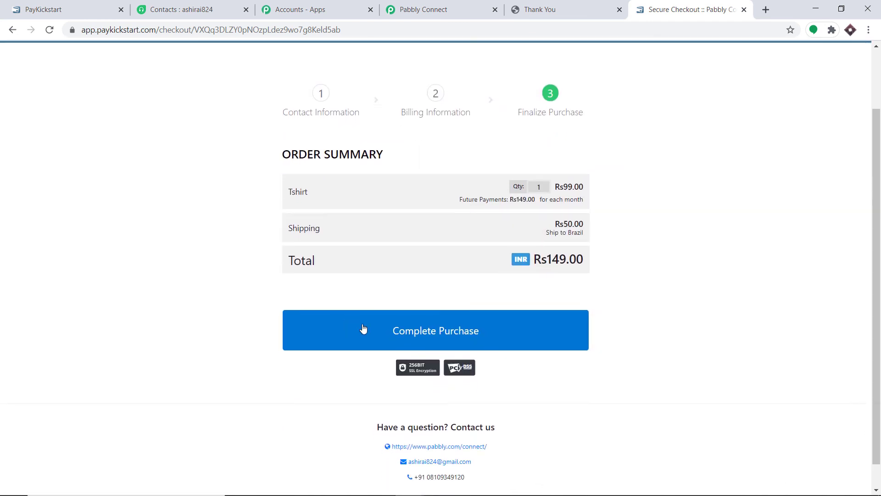
Step: Complete the Rs149.00 Tshirt purchase, then refresh Freshdesk's contacts list to find the new buyer
click(474, 307)
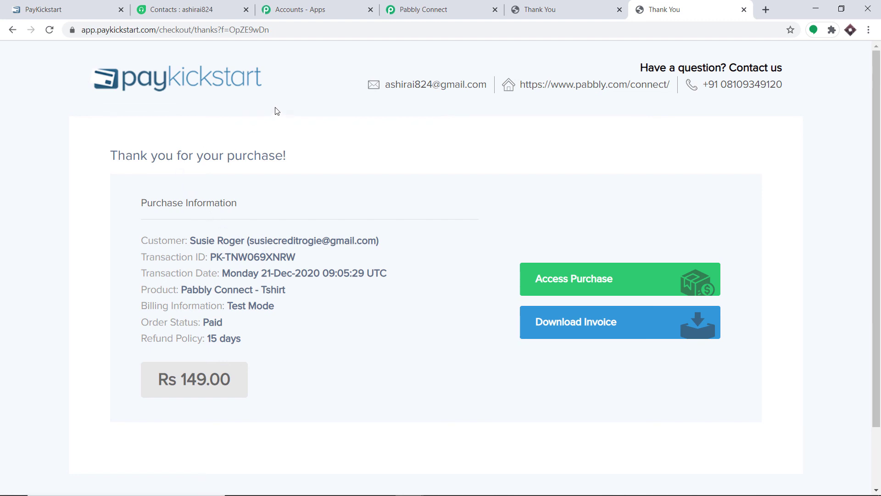
click(175, 6)
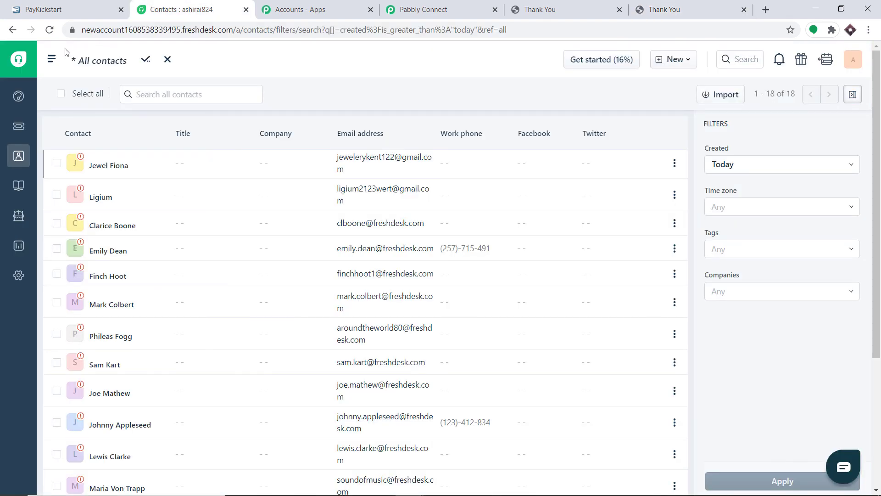
click(51, 32)
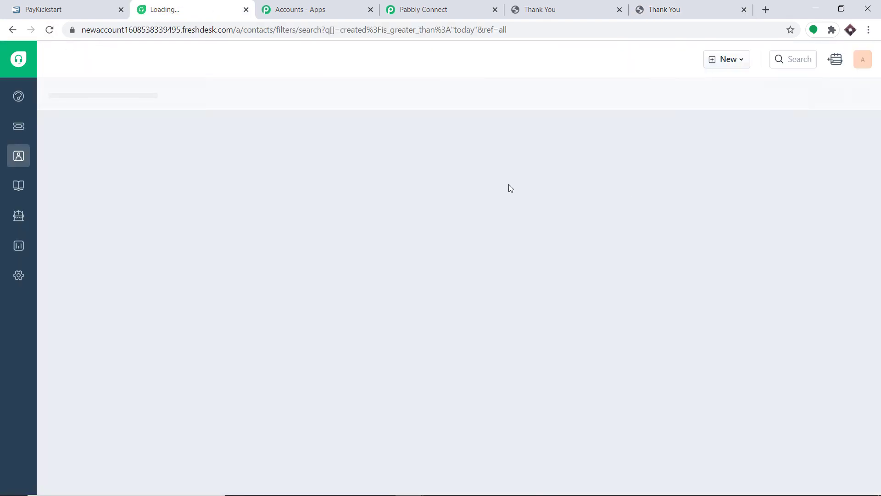